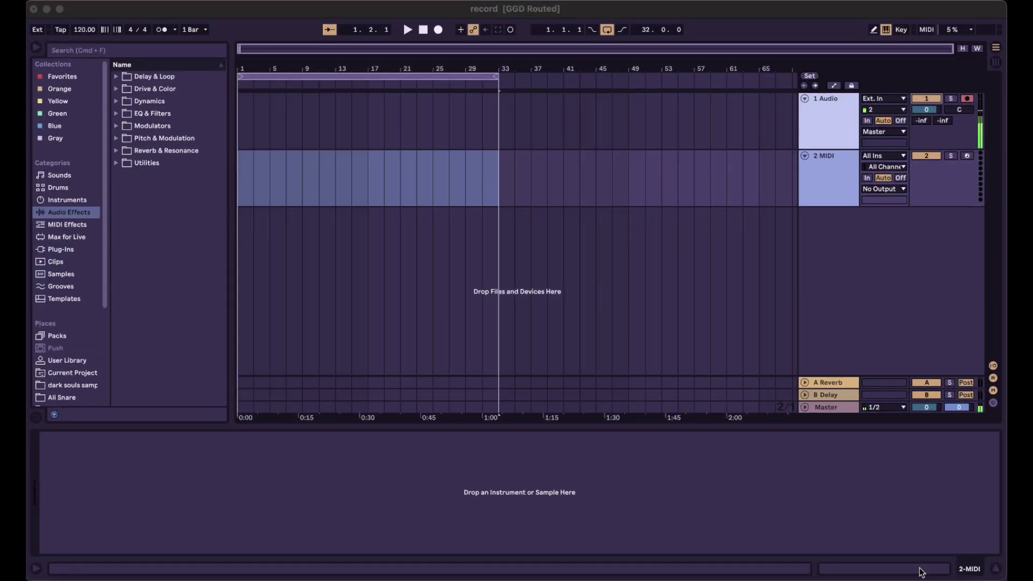
# Load the AUv2 version of the Kontakt plug-in onto the empty MIDI track
pyautogui.click(58, 250)
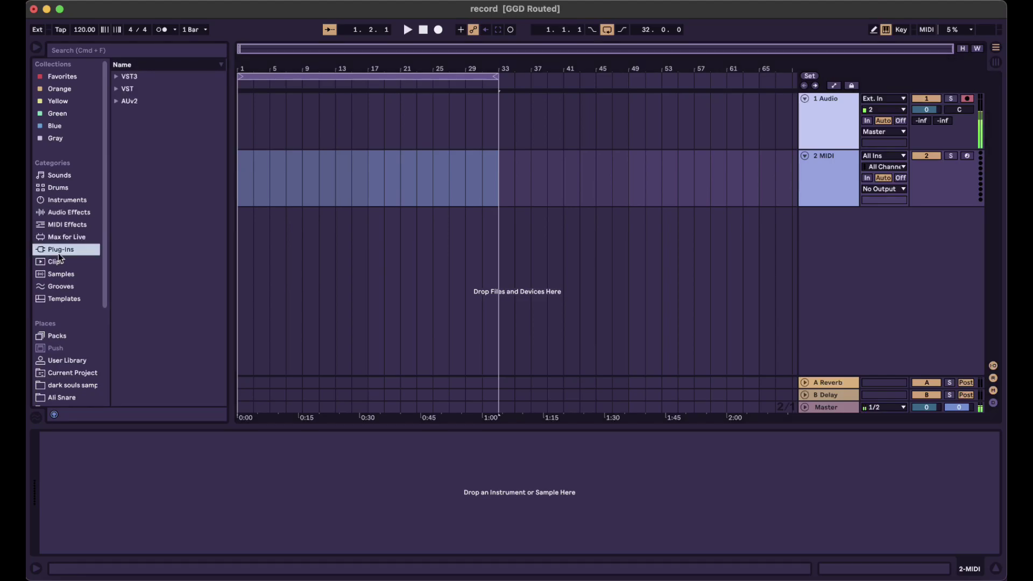
pyautogui.click(117, 102)
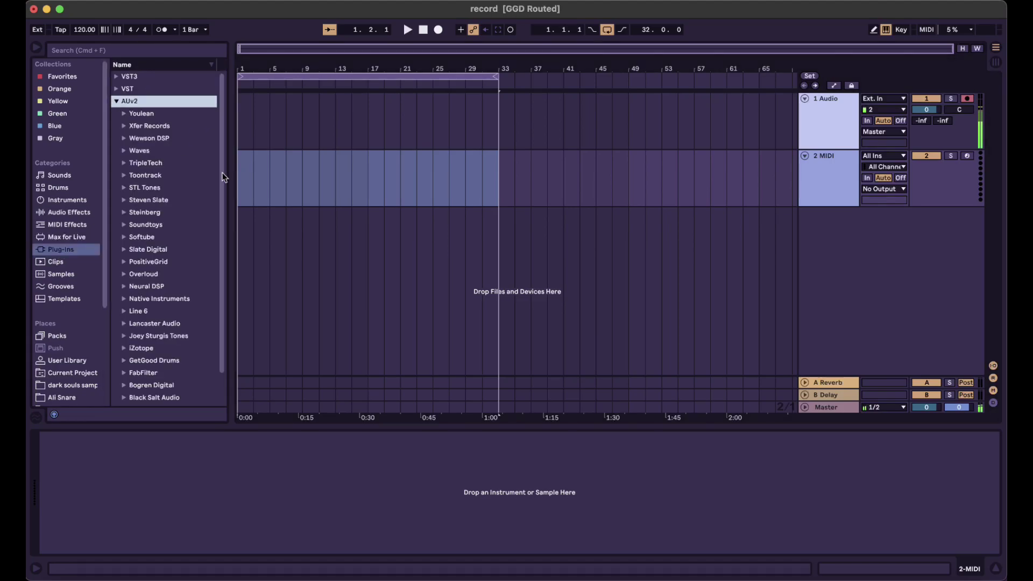
pyautogui.click(157, 172)
pyautogui.moveTo(162, 216); pyautogui.dragTo(783, 158)
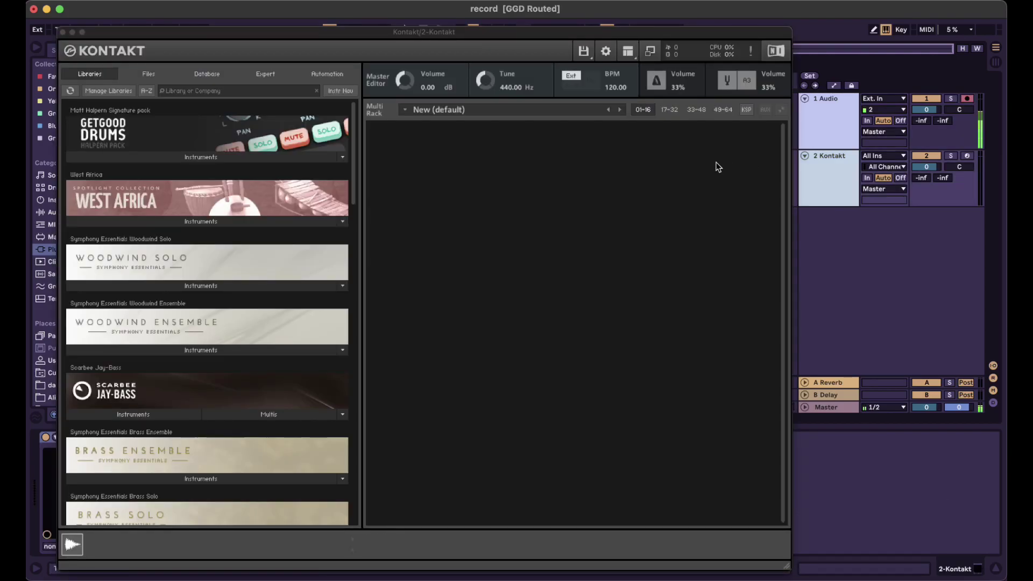
# Load The Invasion.nki instrument from the Invasion library into Kontakt's multi rack
pyautogui.scroll(-20, 192, 282)
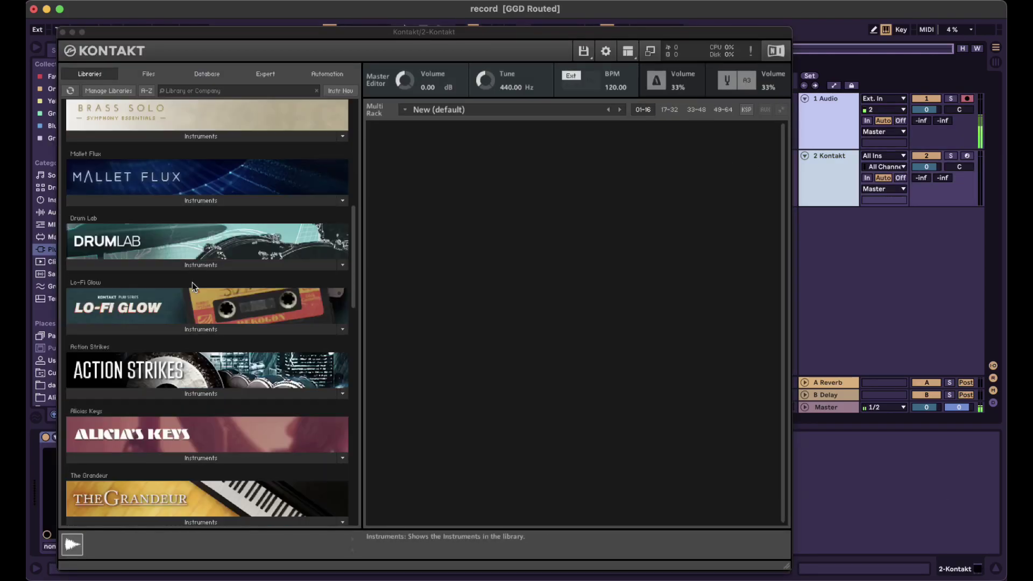
pyautogui.scroll(-2, 188, 413)
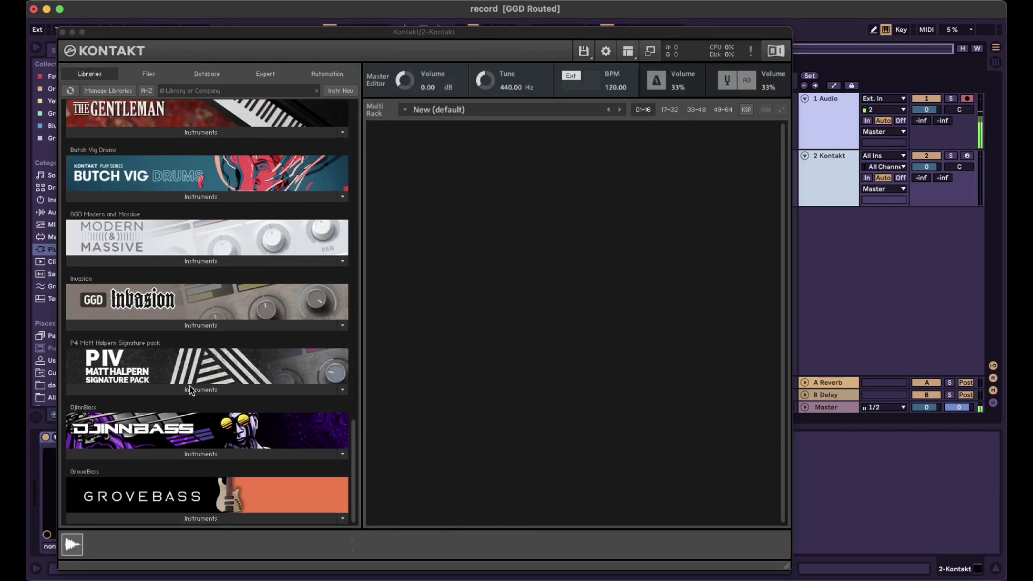
pyautogui.click(210, 326)
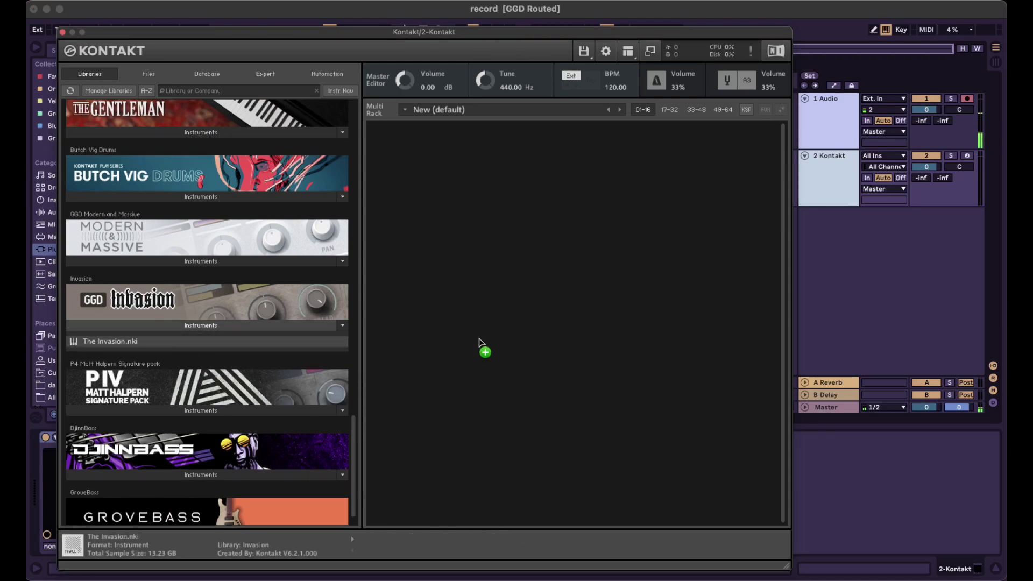
pyautogui.moveTo(479, 339); pyautogui.dragTo(479, 338)
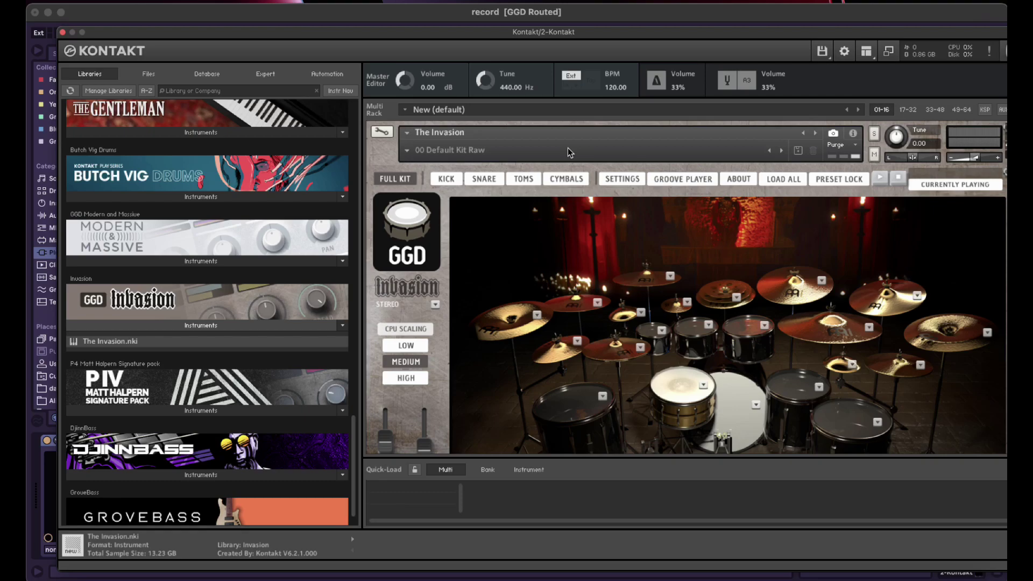
# Show the Outputs section in the Kontakt workspace
pyautogui.click(865, 51)
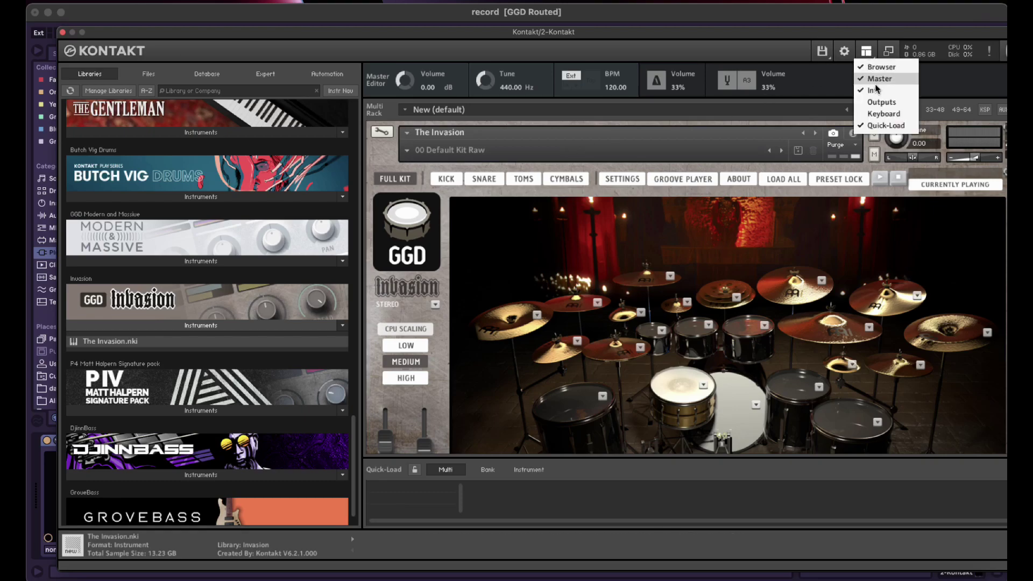
pyautogui.click(882, 102)
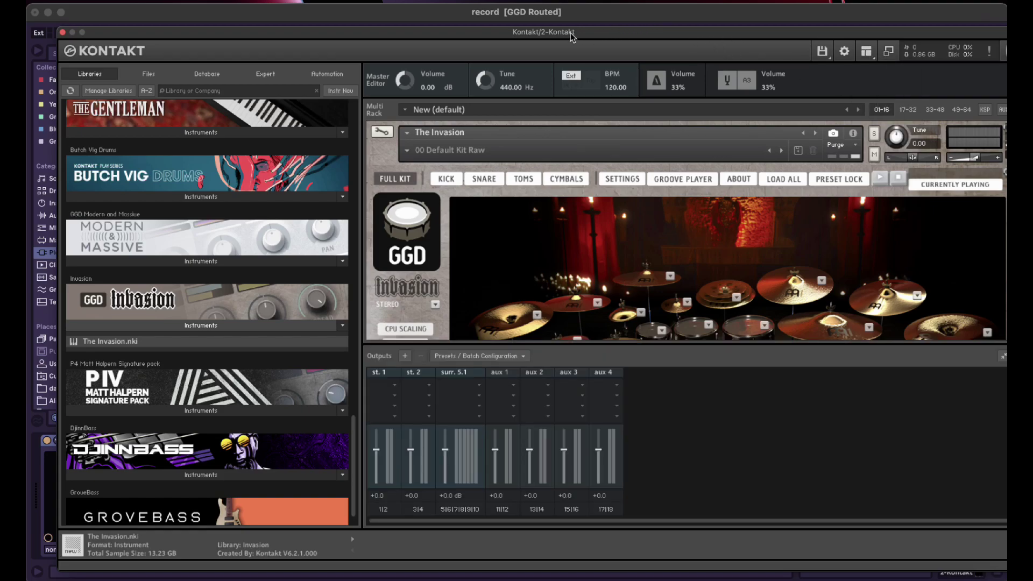
pyautogui.click(866, 51)
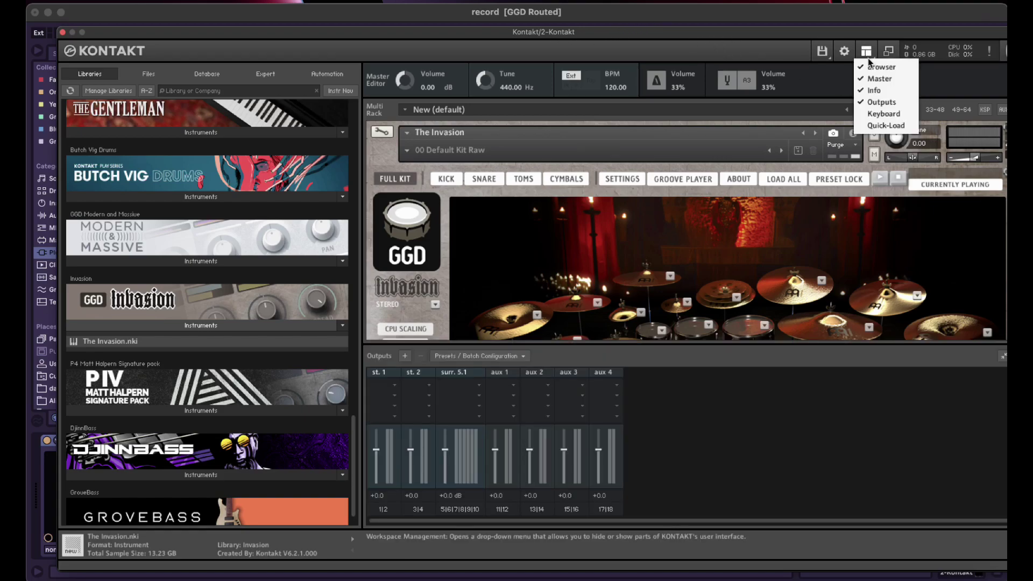
pyautogui.click(811, 80)
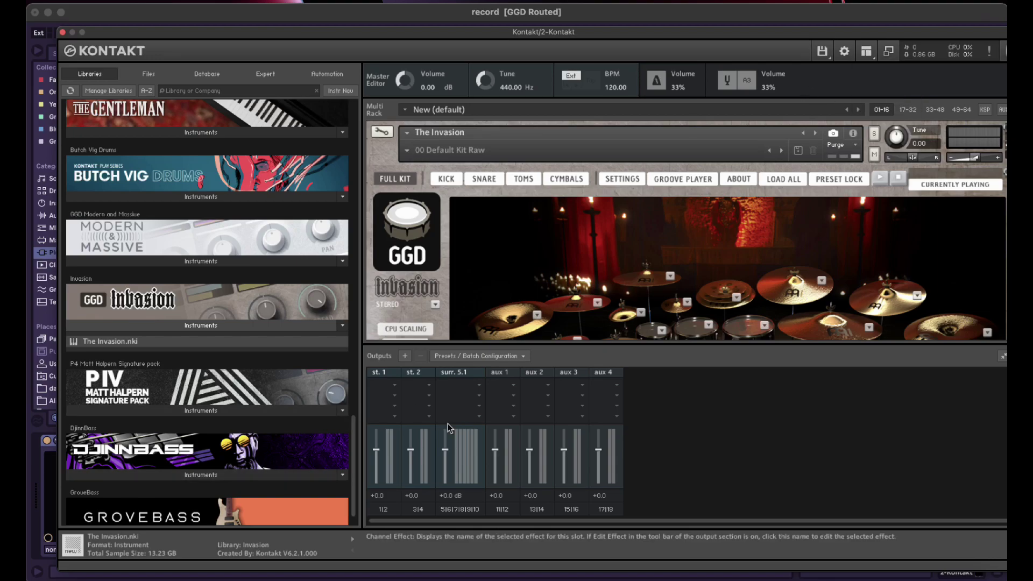
# Delete the surr. 5.1 channel from the Kontakt outputs
pyautogui.click(466, 506)
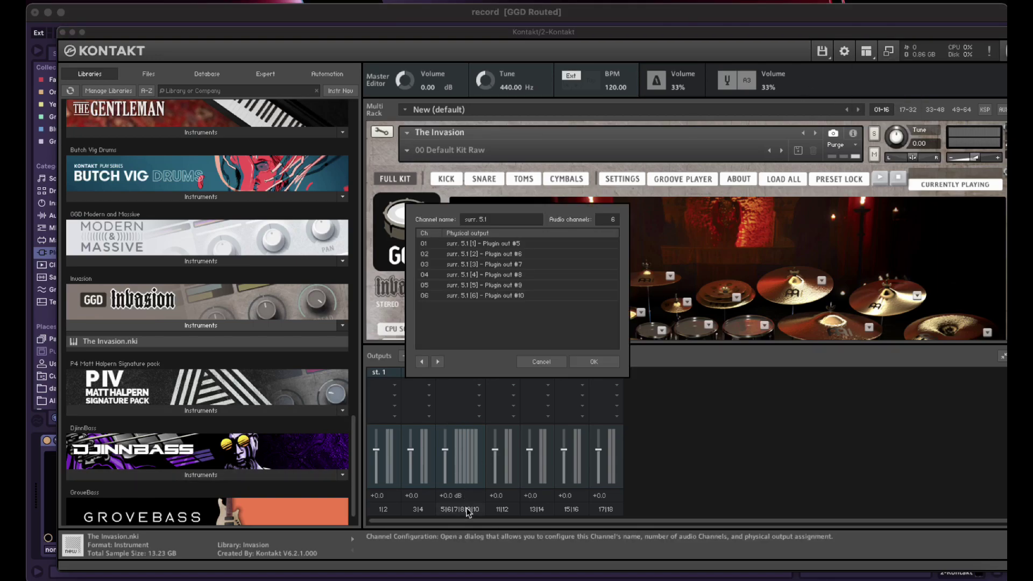
pyautogui.click(541, 359)
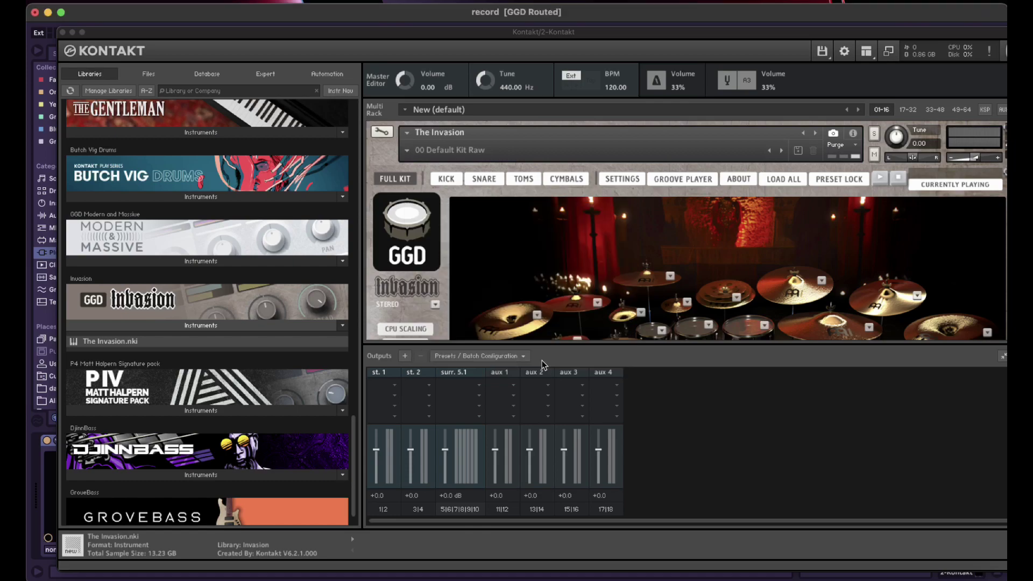
pyautogui.click(454, 496)
pyautogui.click(420, 355)
pyautogui.press('Return')
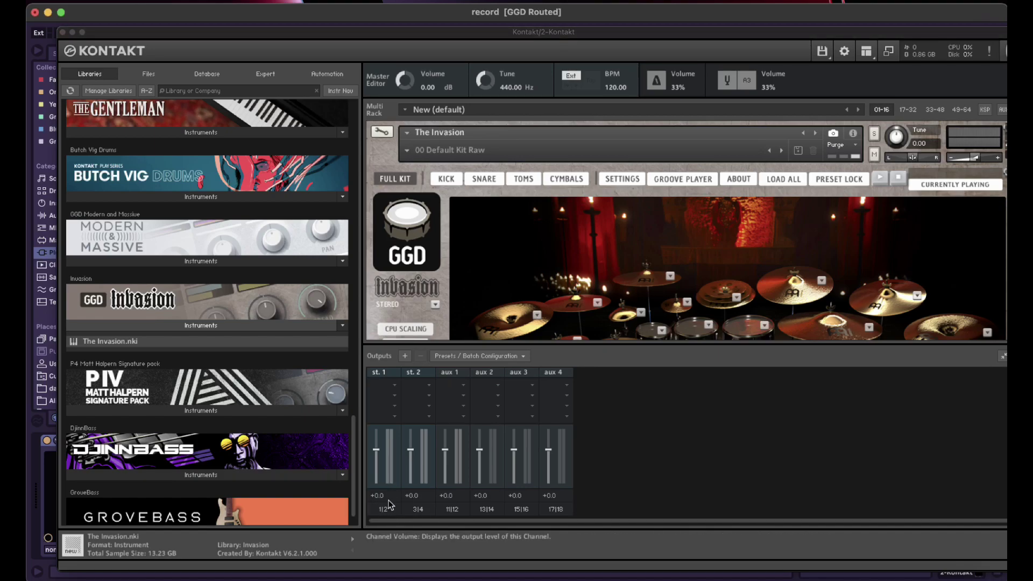
# Add 15 two-channel outputs with ascending assignment starting from host output st. 2 [1]
pyautogui.click(406, 357)
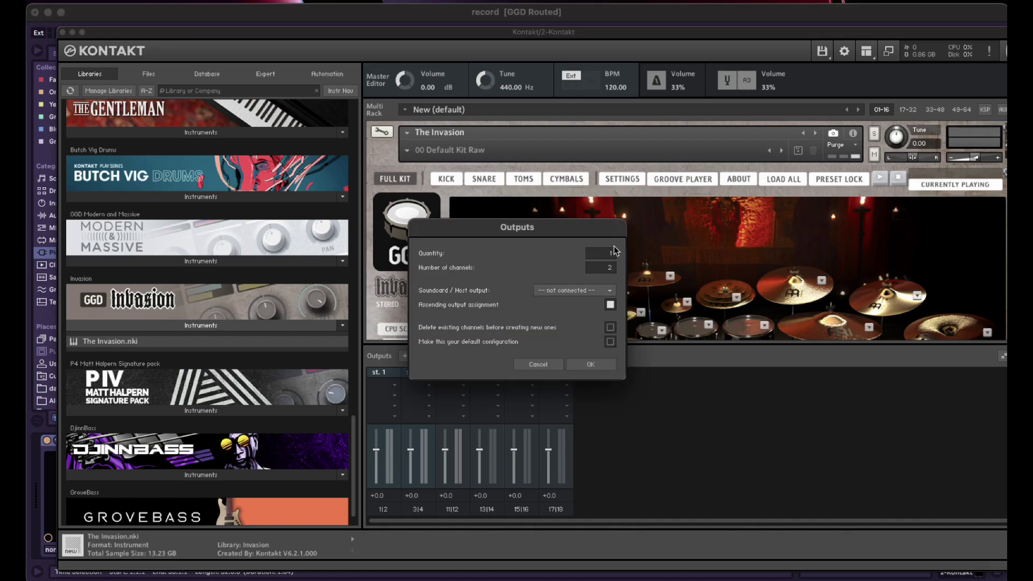
pyautogui.moveTo(612, 251); pyautogui.dragTo(607, 216)
pyautogui.click(570, 300)
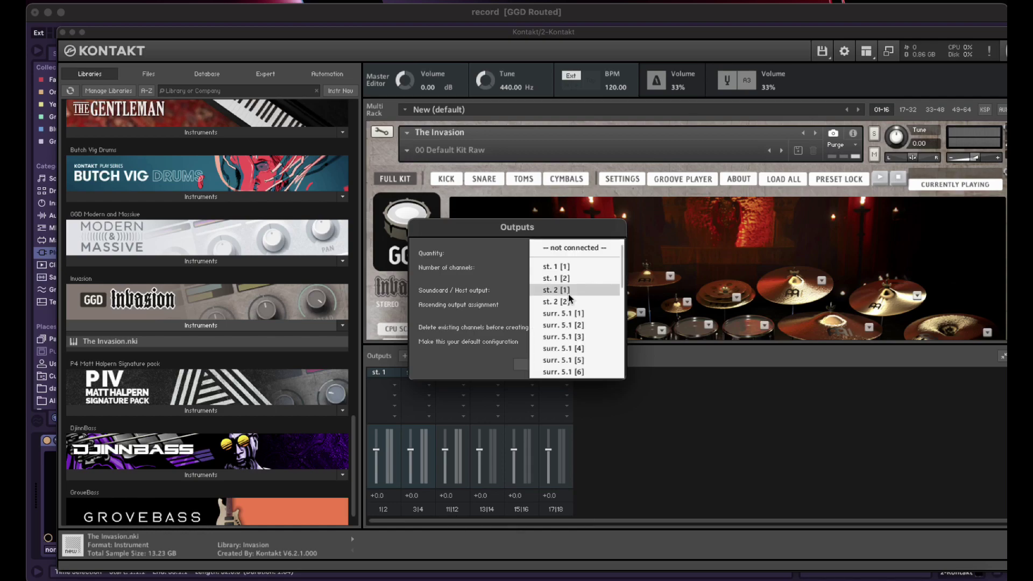
pyautogui.click(568, 294)
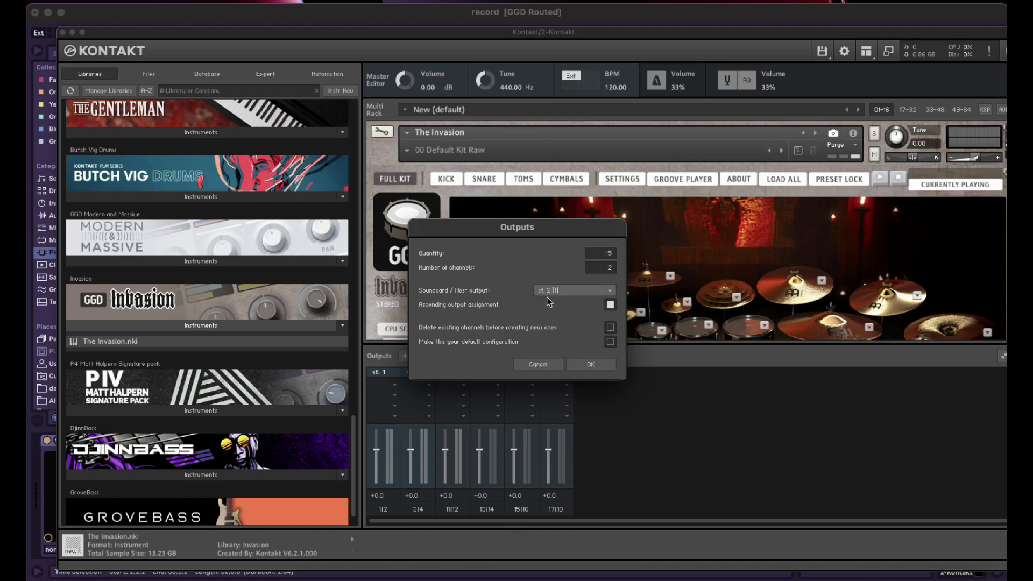
pyautogui.click(591, 364)
pyautogui.hscroll(3, 741, 433)
pyautogui.hscroll(2, 741, 433)
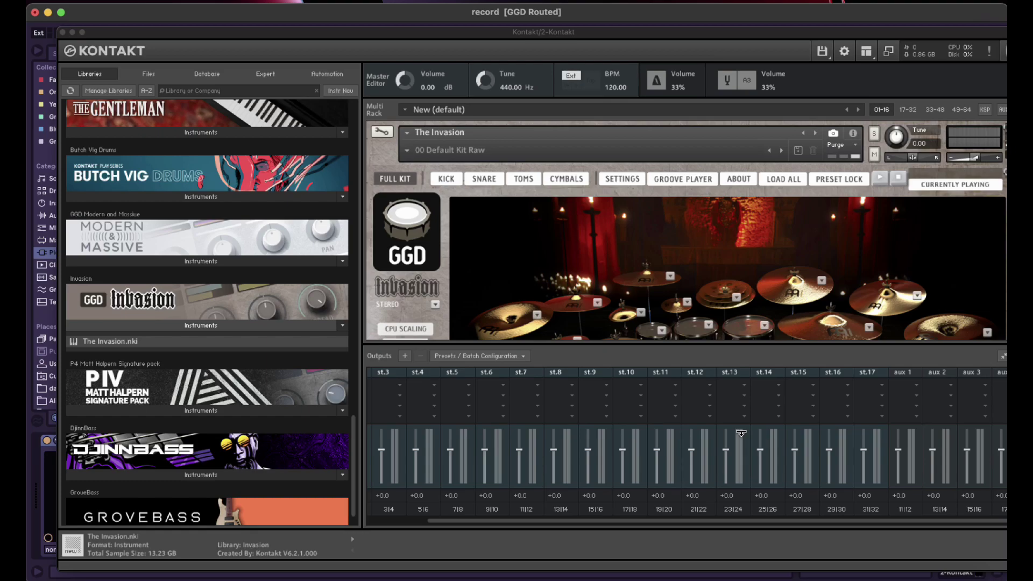
pyautogui.hscroll(-4, 741, 433)
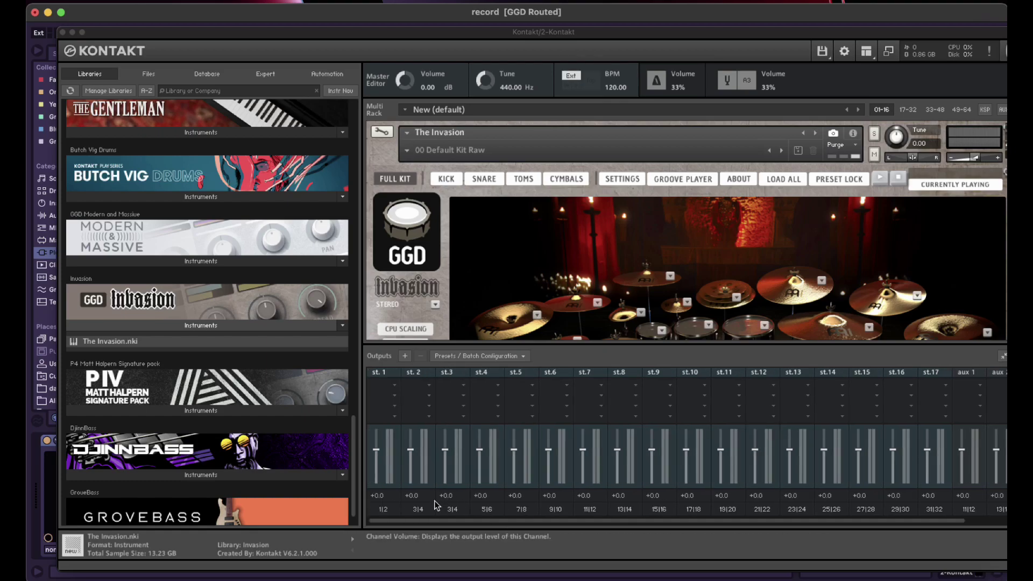
# Delete the duplicate st.3 output channel routed to 3|4 and check the remaining channels' output pairs
pyautogui.click(454, 503)
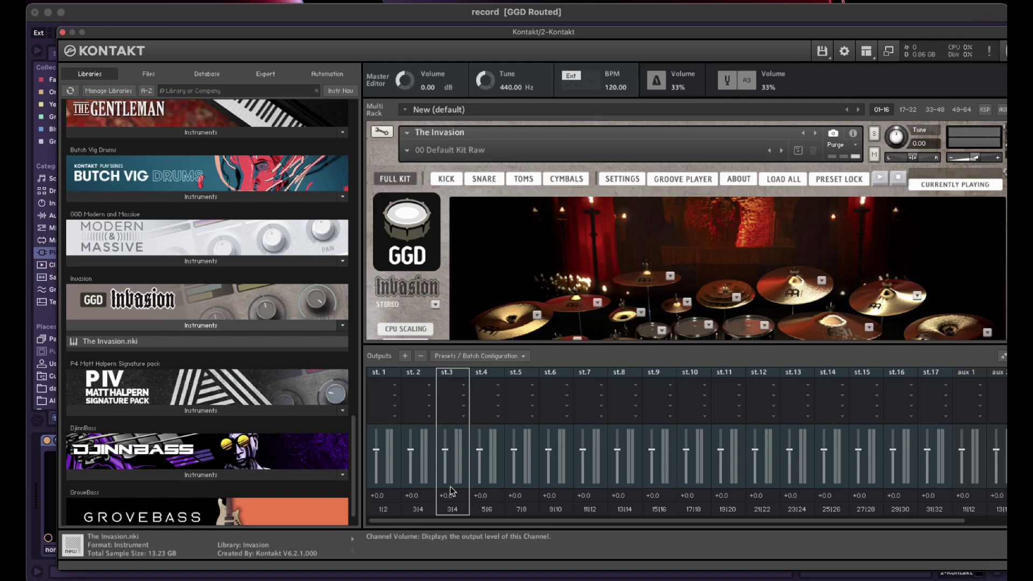
pyautogui.click(422, 358)
pyautogui.hscroll(1, 468, 498)
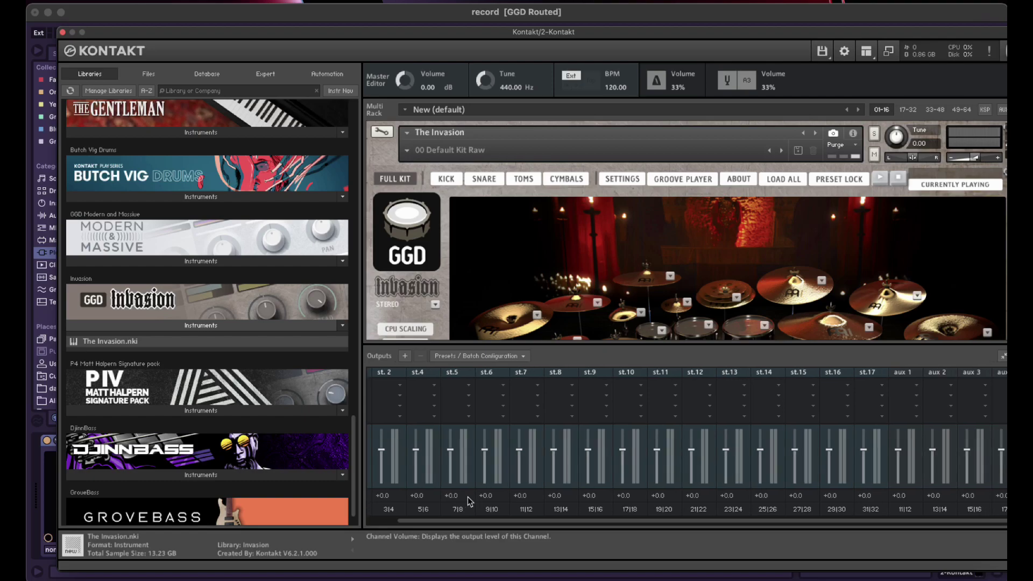
pyautogui.hscroll(-1, 468, 501)
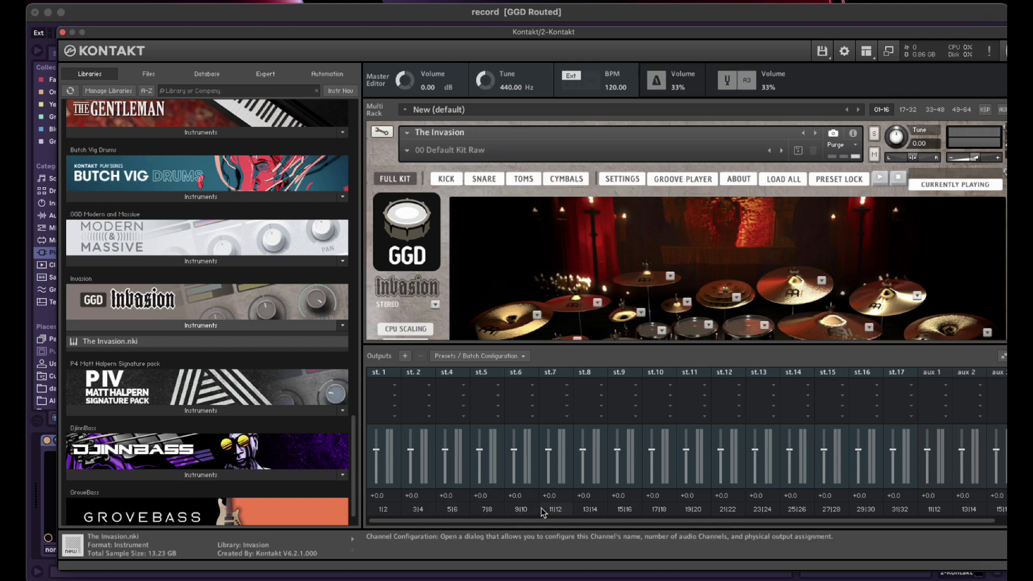
pyautogui.hscroll(1, 473, 495)
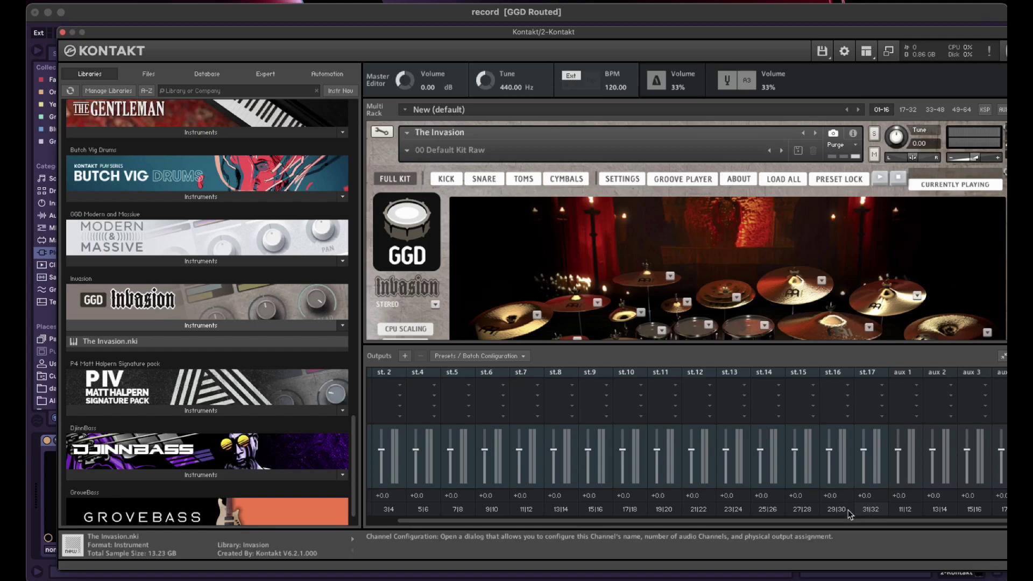
pyautogui.hscroll(-1, 398, 419)
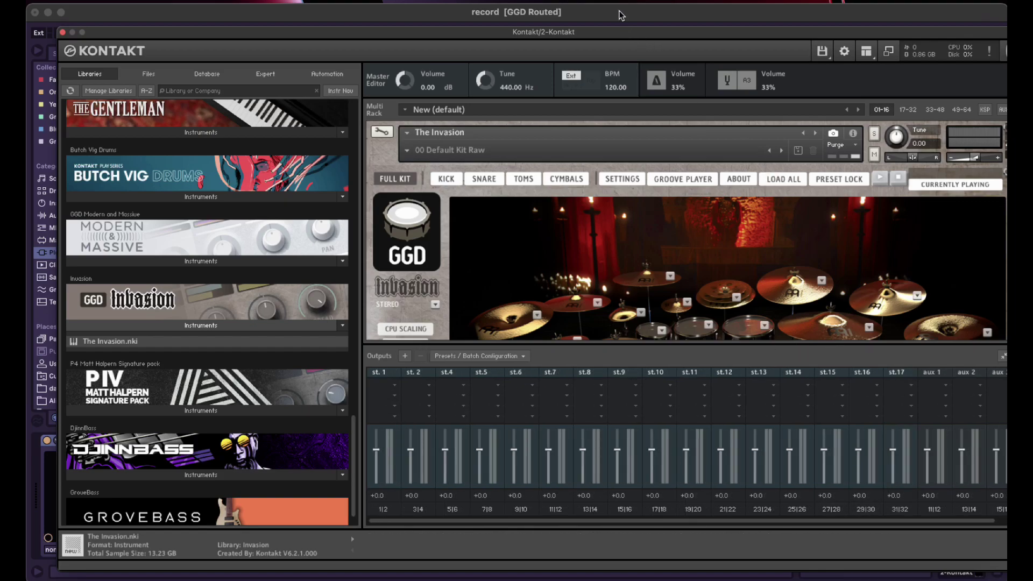
# View the Kick page of The Invasion and examine the output assignments under its mixer channels
pyautogui.moveTo(603, 32); pyautogui.dragTo(552, 31)
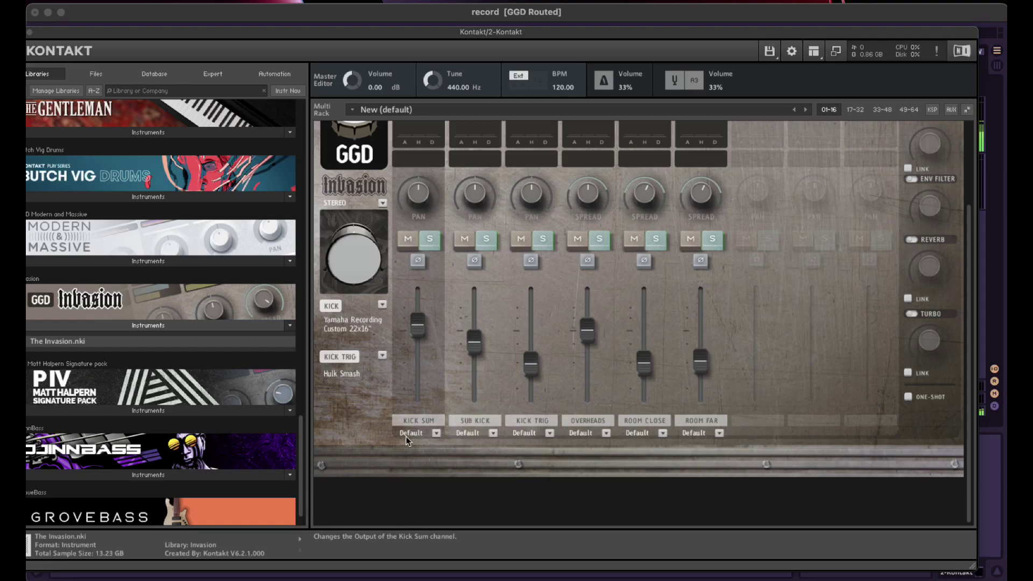
pyautogui.click(483, 423)
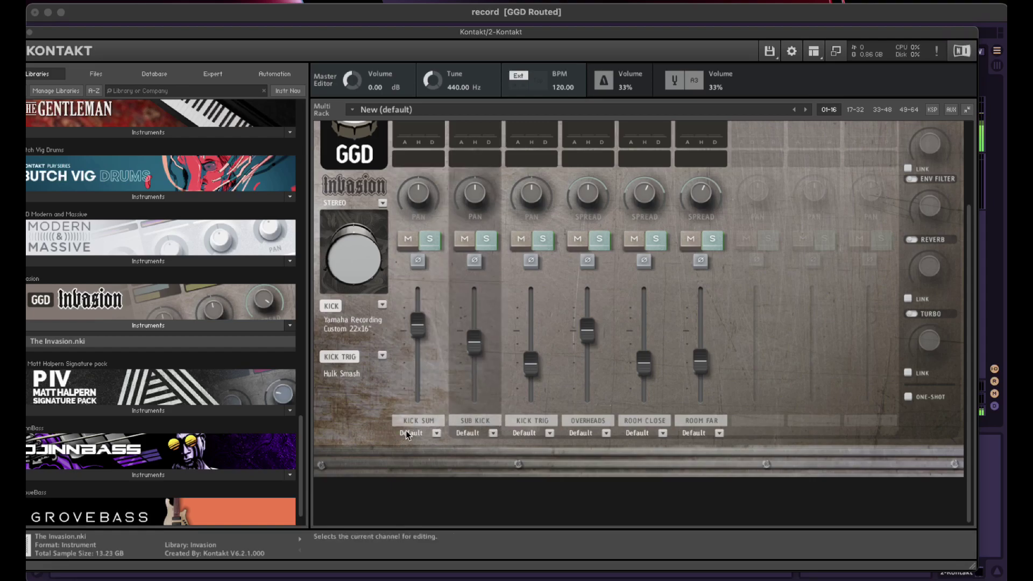
pyautogui.rightClick(525, 421)
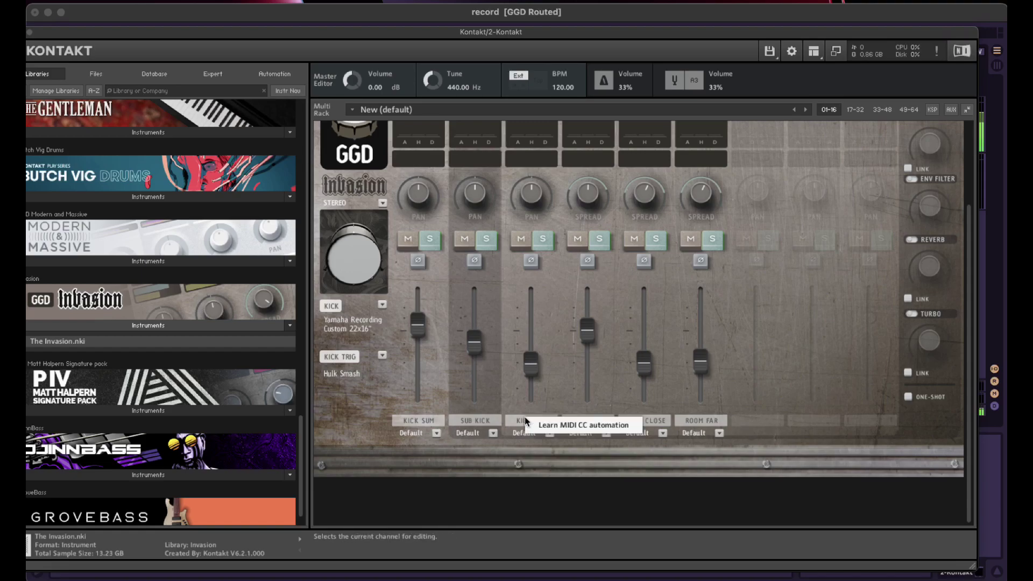
pyautogui.click(592, 426)
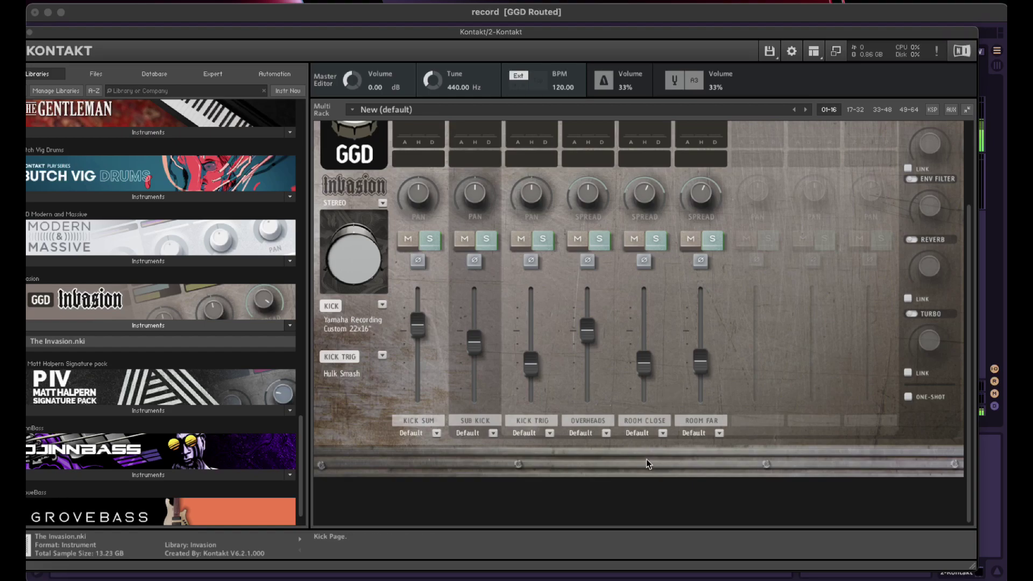
pyautogui.scroll(3, 687, 329)
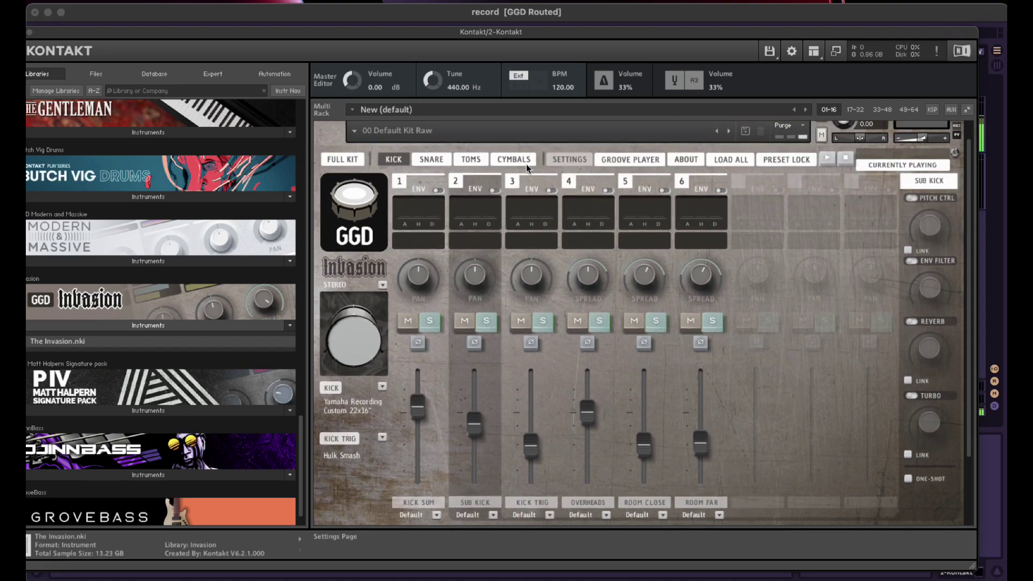
# Bring the Outputs section back into view beneath the Kick page
pyautogui.click(814, 51)
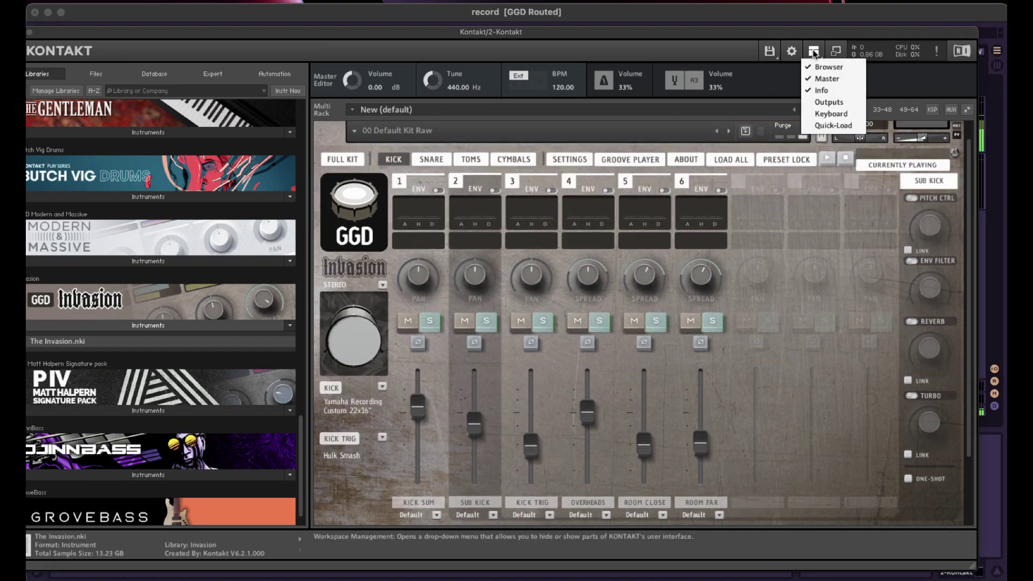
pyautogui.click(831, 102)
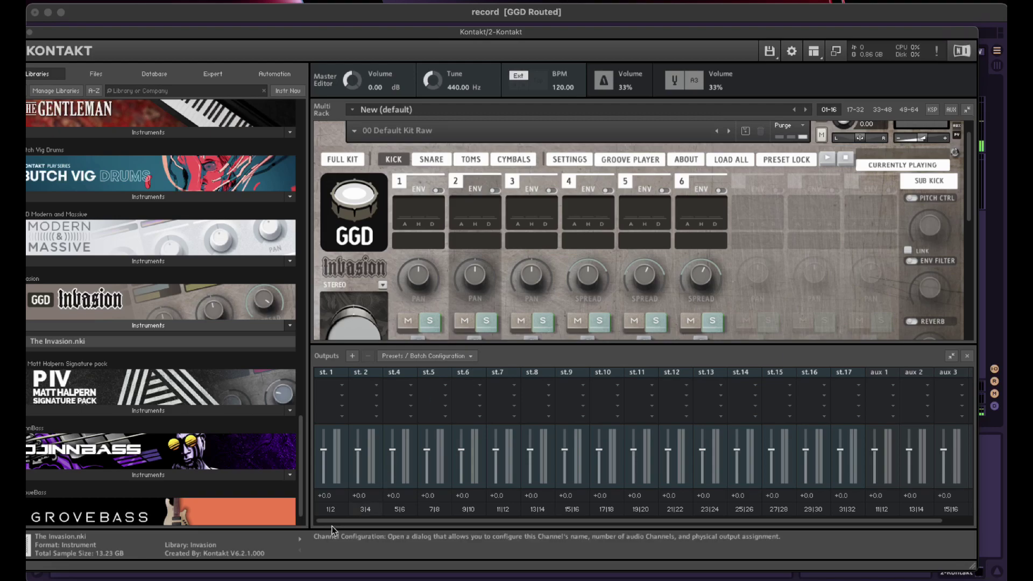
pyautogui.click(330, 511)
pyautogui.press('Escape')
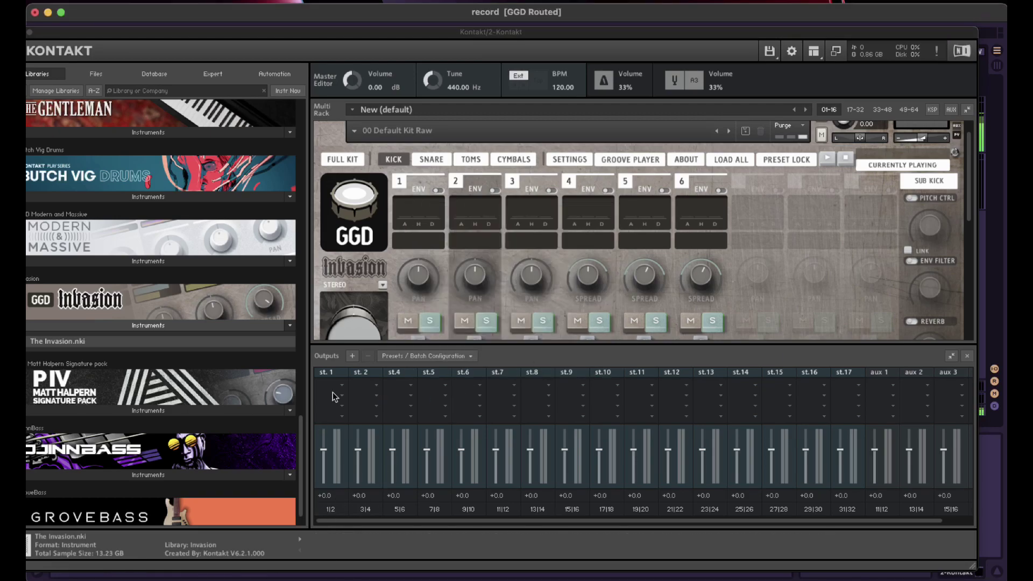
# Rename the first two output channels, st. 1 and st. 2, as KICK and KICK TR
pyautogui.click(338, 374)
pyautogui.press('BackSpace')
pyautogui.press('BackSpace')
pyautogui.press('BackSpace')
pyautogui.press('BackSpace')
pyautogui.press('BackSpace')
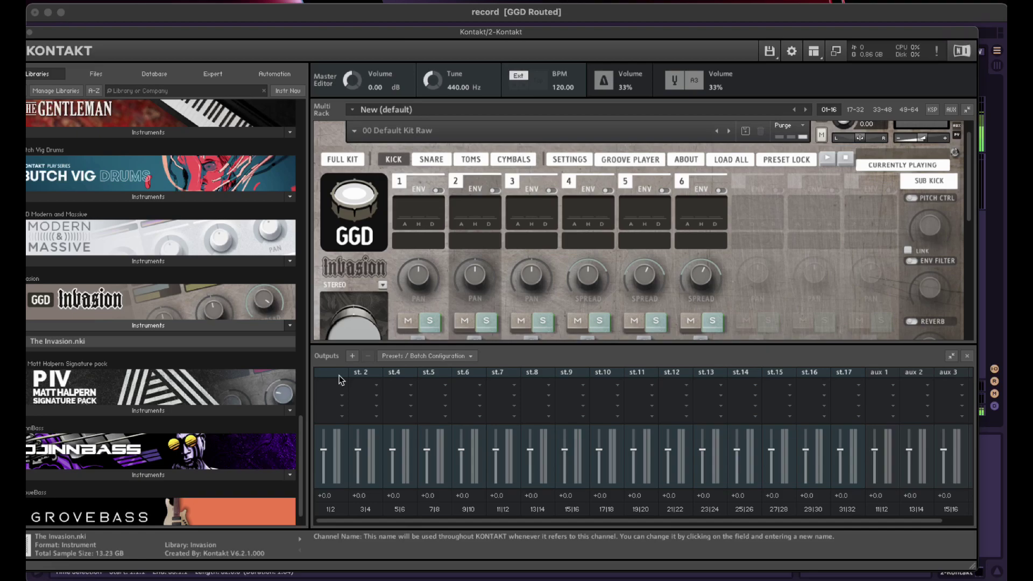
pyautogui.write('KICK')
pyautogui.press('Return')
pyautogui.click(370, 373)
pyautogui.write('KICK TR')
pyautogui.press('Return')
# Rename the third, fourth and fifth output channels as SNARE 1, SNARE BOTTOM and SNARE TRIG
pyautogui.click(400, 373)
pyautogui.write('SNARE 1')
pyautogui.press('Return')
pyautogui.click(429, 373)
pyautogui.write('SNARE BOTTOM')
pyautogui.press('Return')
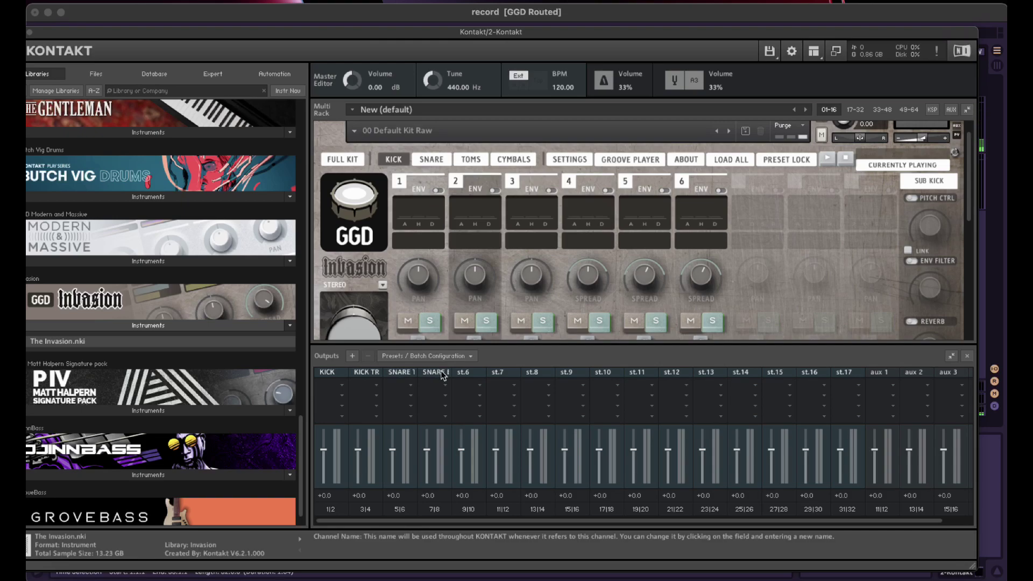
pyautogui.click(469, 373)
pyautogui.write('RE TRIG')
pyautogui.press('Return')
# Check the tom channels on the Toms page and rename the sixth to eighth outputs as RT1, RT2 and RT3
pyautogui.click(501, 373)
pyautogui.write('R')
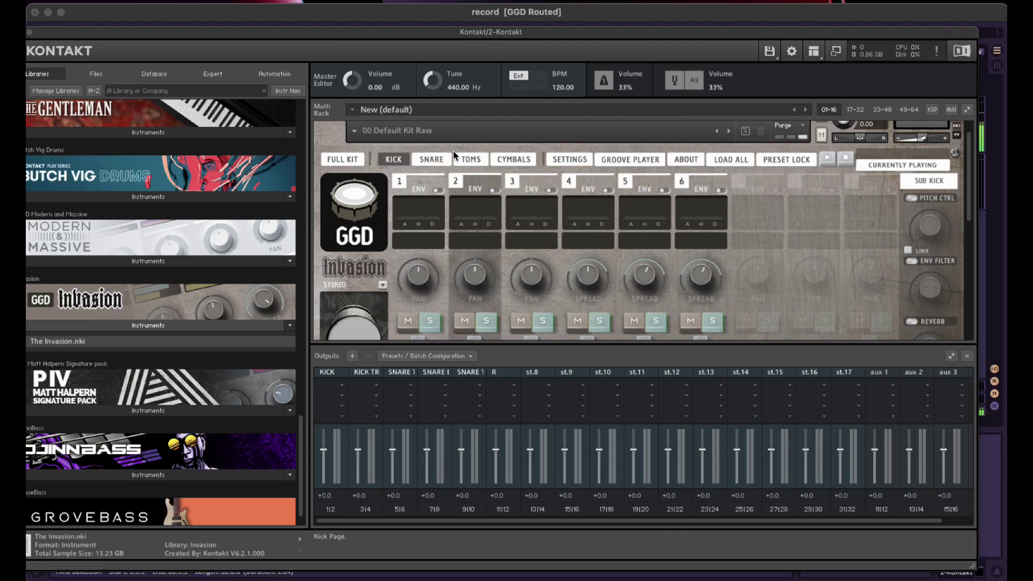
pyautogui.click(472, 160)
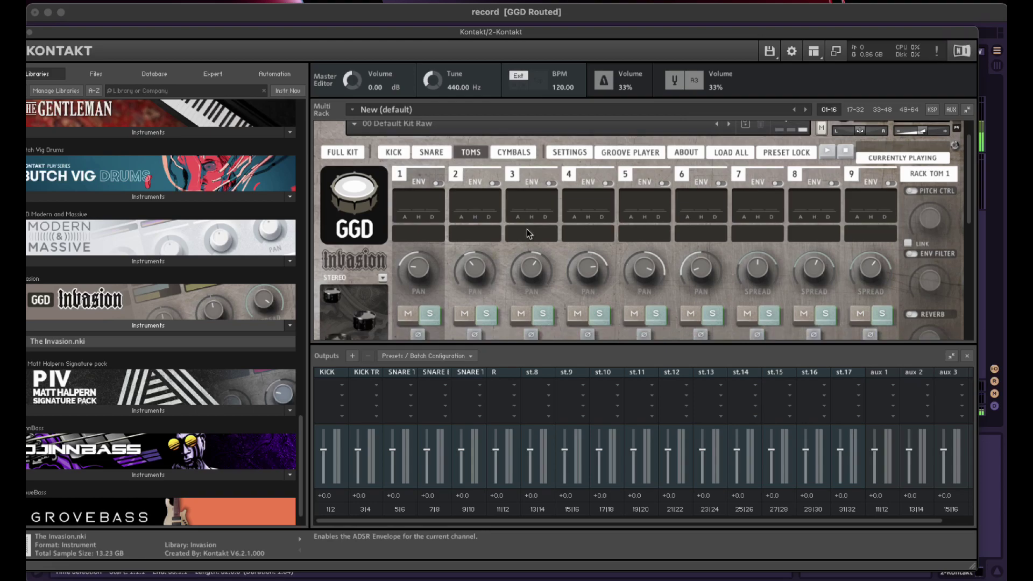
pyautogui.scroll(-5, 527, 228)
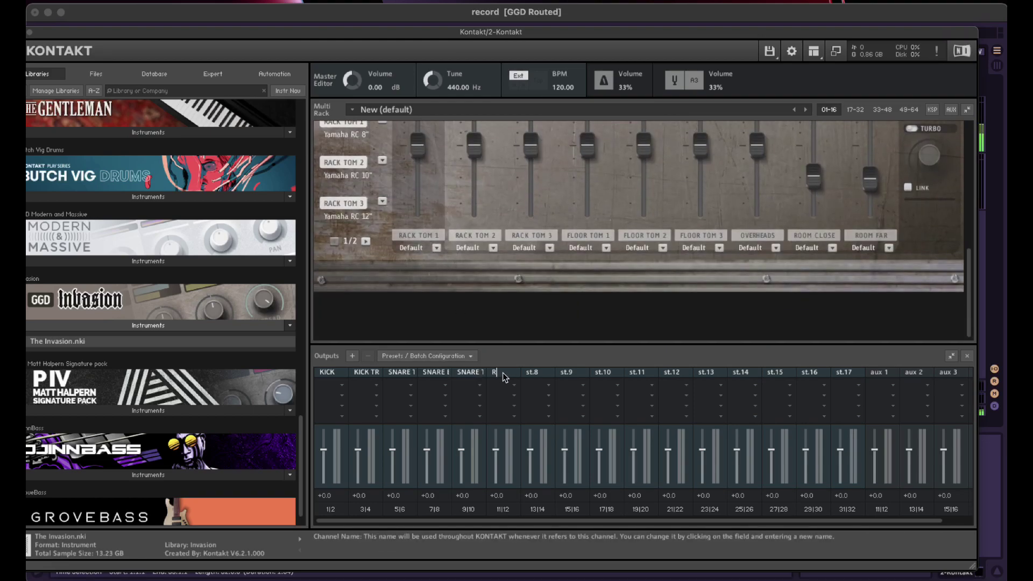
pyautogui.press('Tab')
# Rename the three outputs following RT3 as FT1, FT2 and FT3
pyautogui.click(613, 371)
pyautogui.write('FT1')
pyautogui.click(651, 375)
pyautogui.write('FT2')
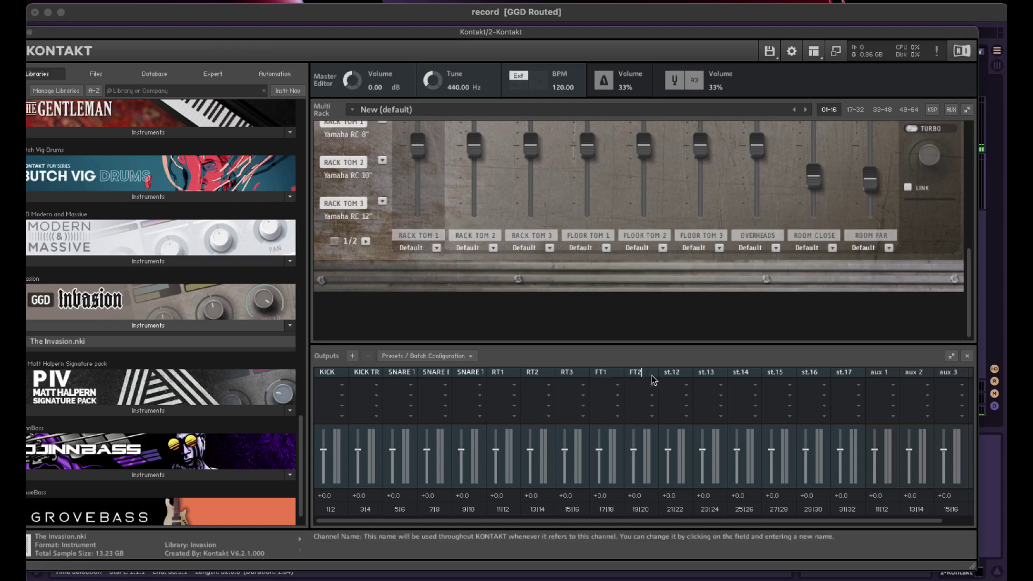
pyautogui.click(688, 377)
pyautogui.write('FT3')
# Check the channels on the Cymbals page and rename the two outputs after FT3 as HATS and FX
pyautogui.scroll(5, 532, 204)
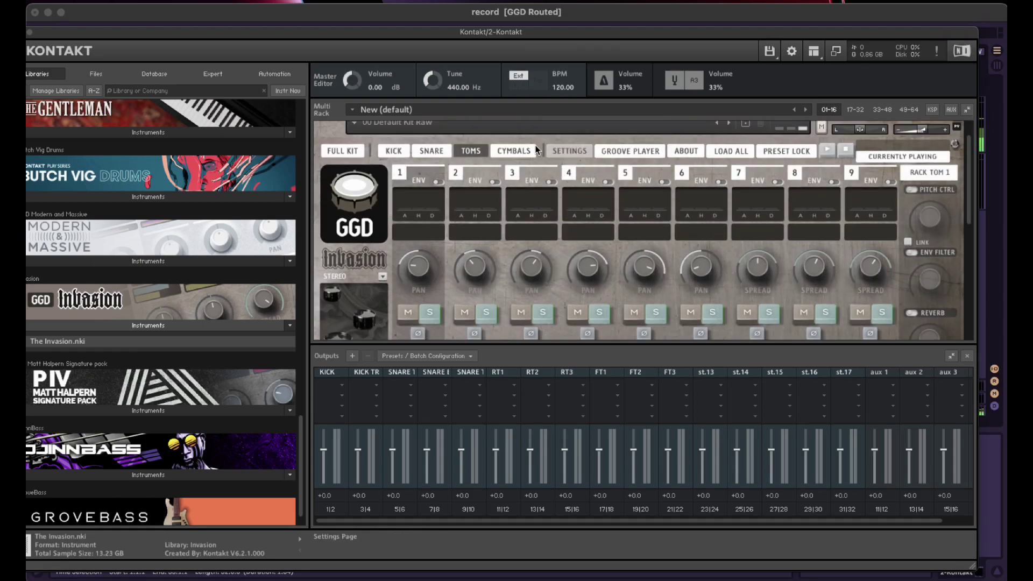
pyautogui.click(524, 151)
pyautogui.scroll(-5, 527, 172)
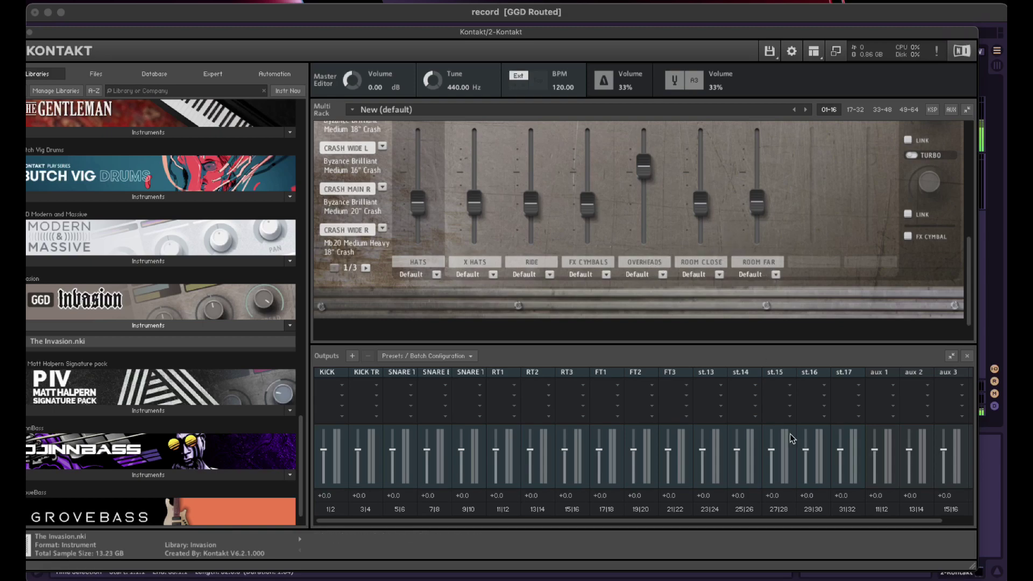
pyautogui.hscroll(1, 715, 455)
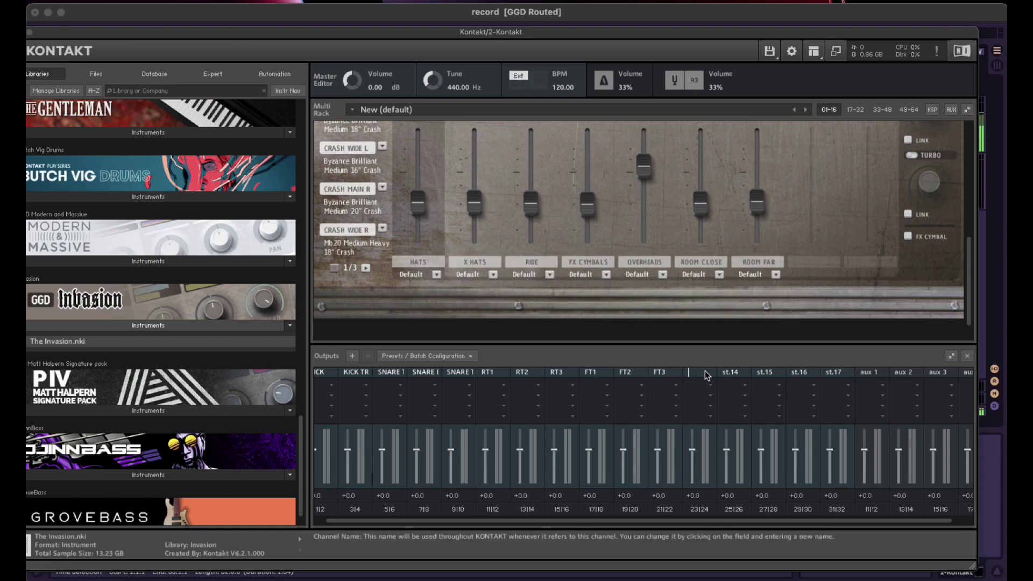
pyautogui.press('BackSpace')
pyautogui.write('HAT')
pyautogui.write('FX')
# Rename the last three stereo outputs as OH, ROOM CLOSE and ROOM FAR
pyautogui.click(778, 377)
pyautogui.write('H')
pyautogui.press('BackSpace')
pyautogui.write('OH')
pyautogui.click(808, 373)
pyautogui.write('ROOM CLOSE')
pyautogui.click(850, 370)
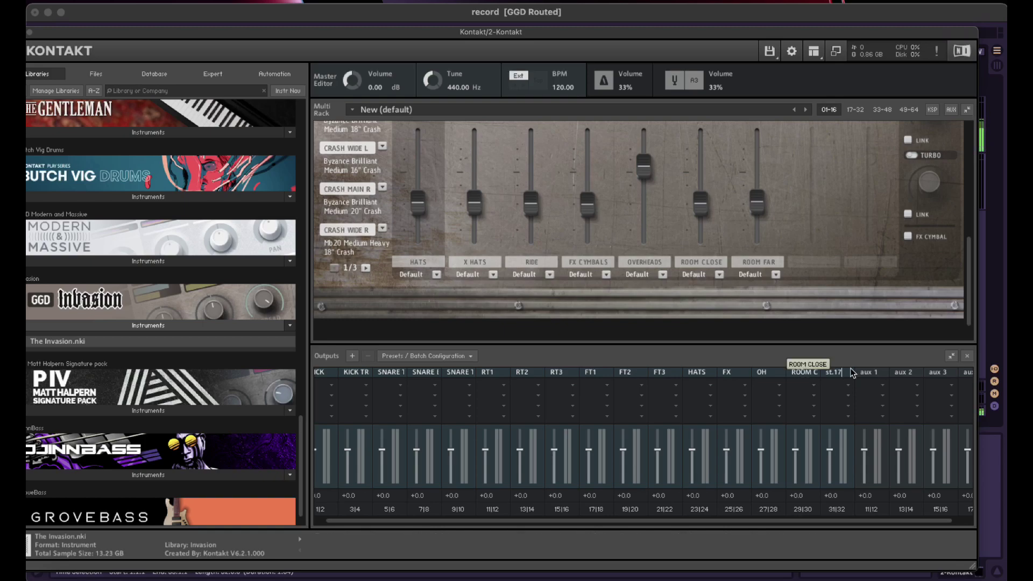
pyautogui.write('ROOM FAR')
pyautogui.press('Return')
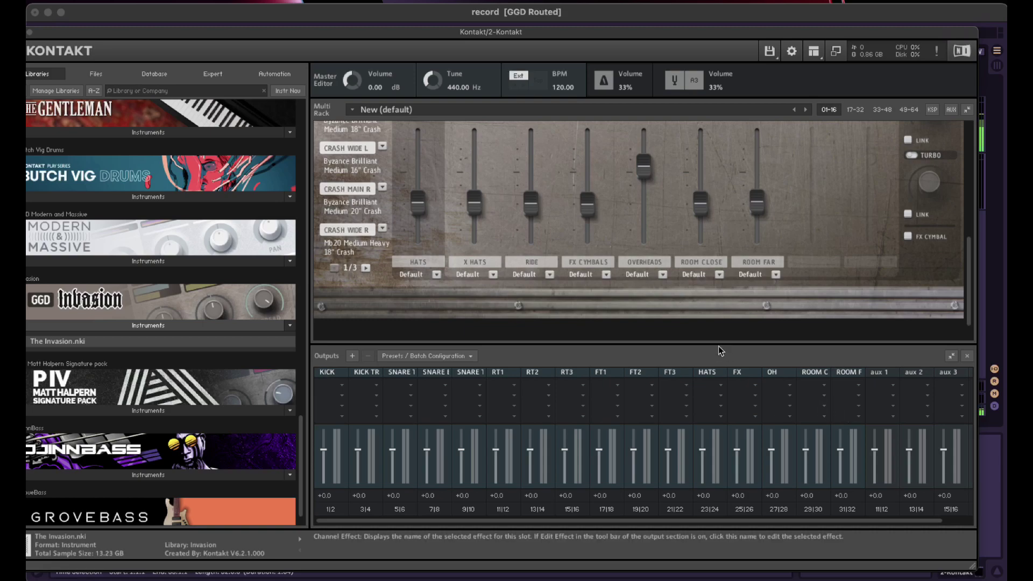
# Hide the Outputs section and check the output choices offered for the Hats channel
pyautogui.click(967, 358)
pyautogui.click(437, 434)
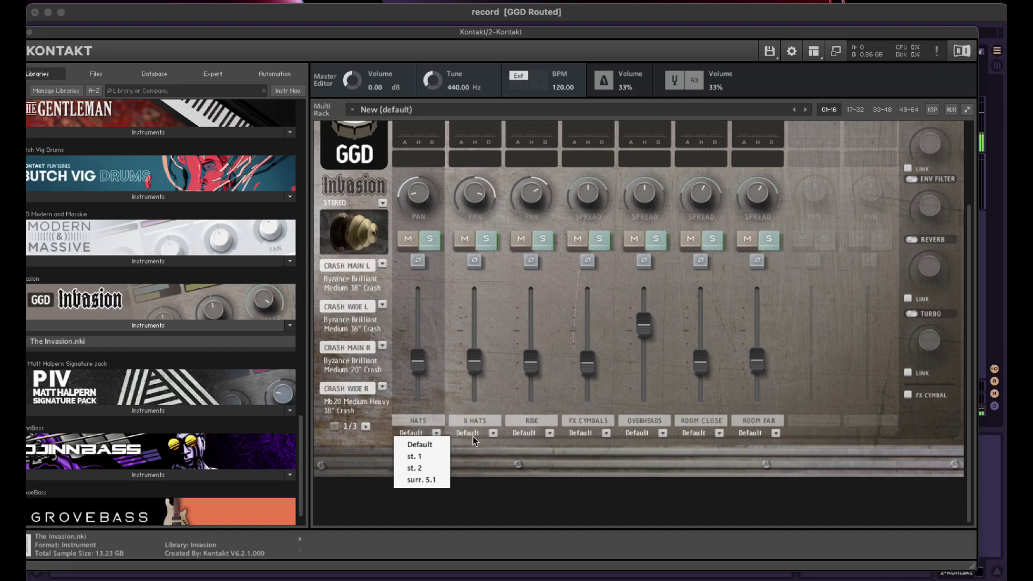
pyautogui.click(443, 420)
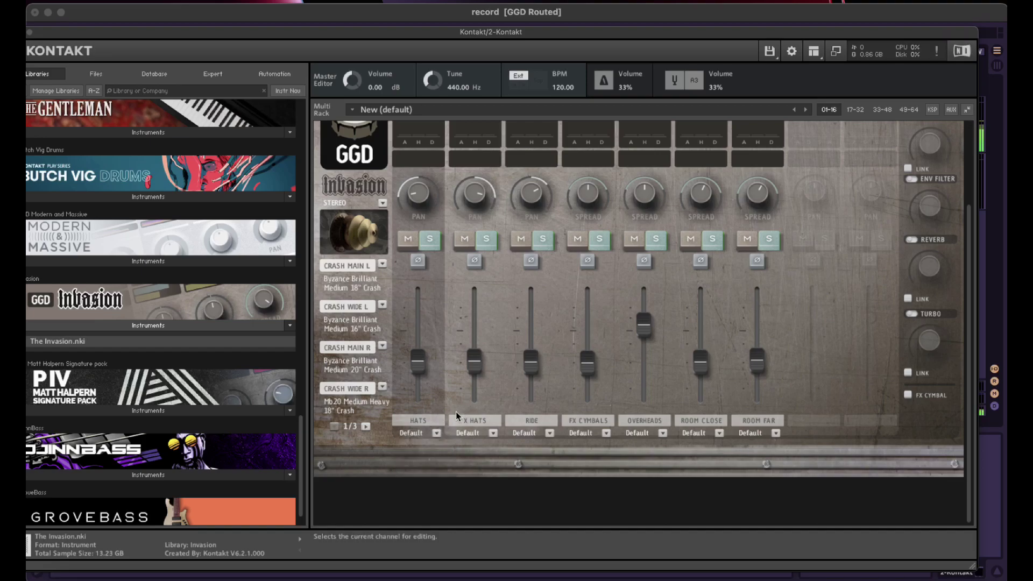
# Restart the audio engine and check the Hats channel's output choices again
pyautogui.click(935, 56)
pyautogui.click(437, 433)
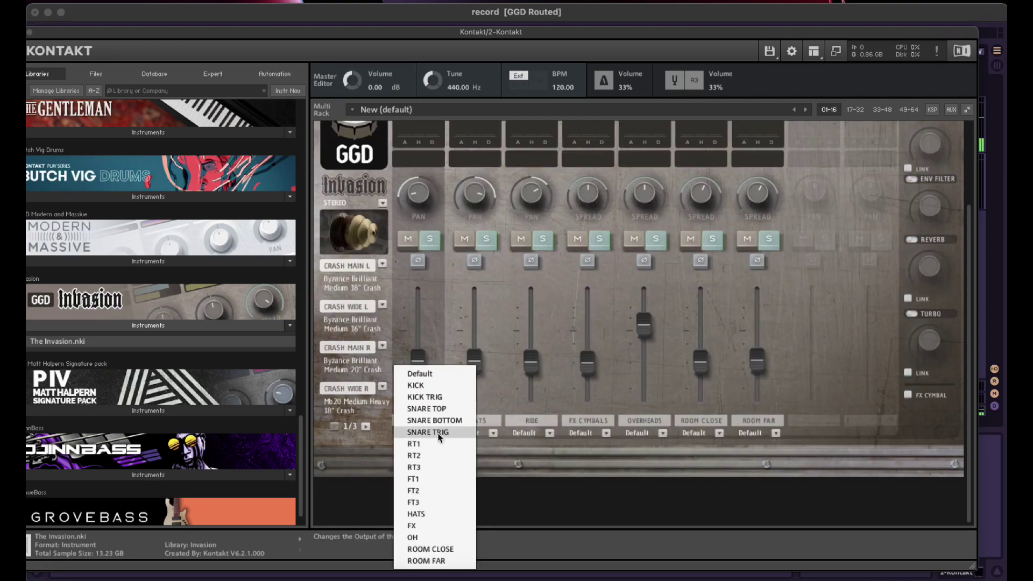
pyautogui.click(496, 366)
# On the Kick page, route Kick Sum and Sub Kick to KICK, and Kick Trig to KICK TRIG
pyautogui.scroll(3, 447, 214)
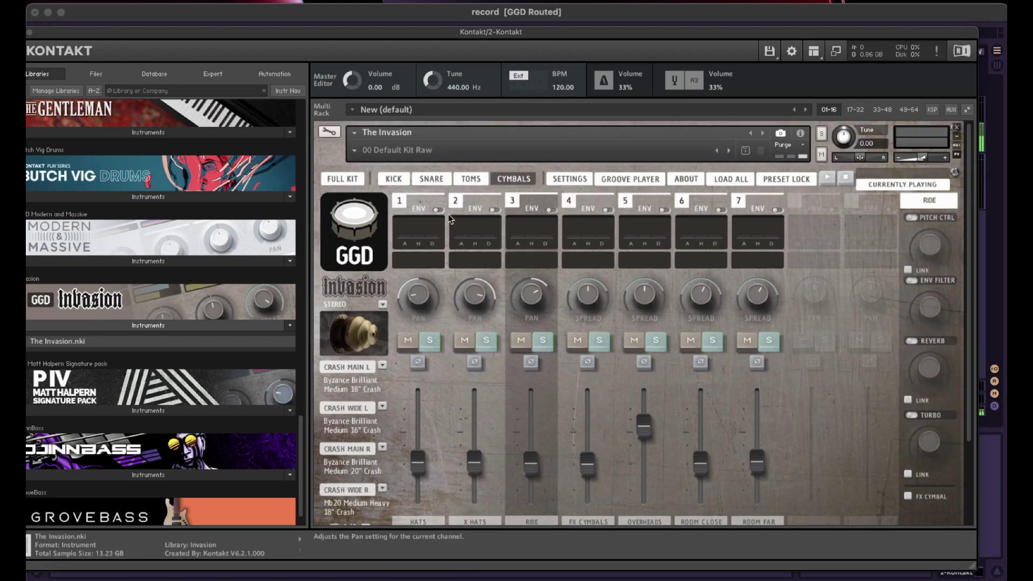
pyautogui.click(403, 178)
pyautogui.scroll(-3, 486, 324)
pyautogui.click(439, 433)
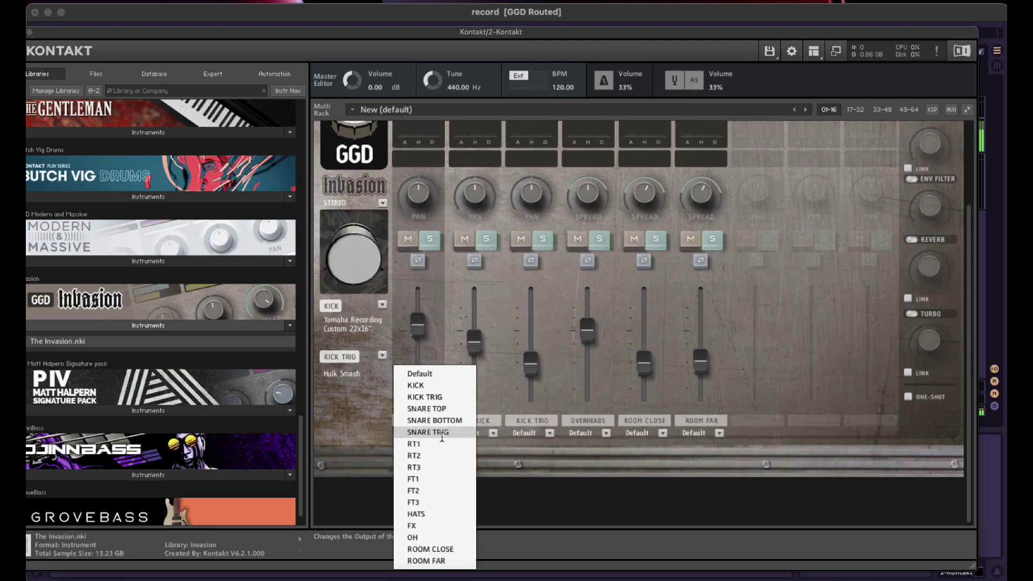
pyautogui.click(440, 385)
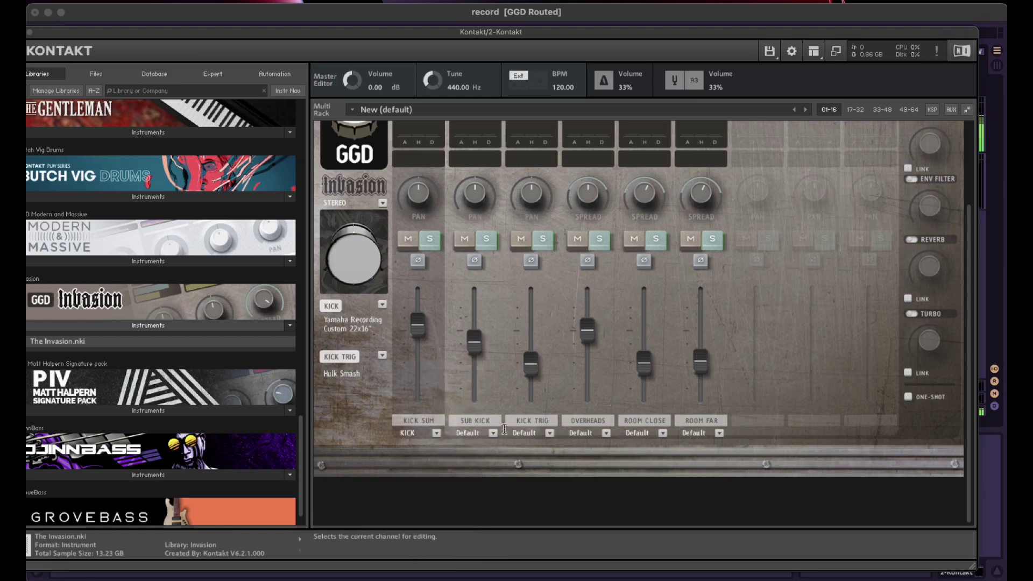
pyautogui.click(493, 433)
pyautogui.click(468, 383)
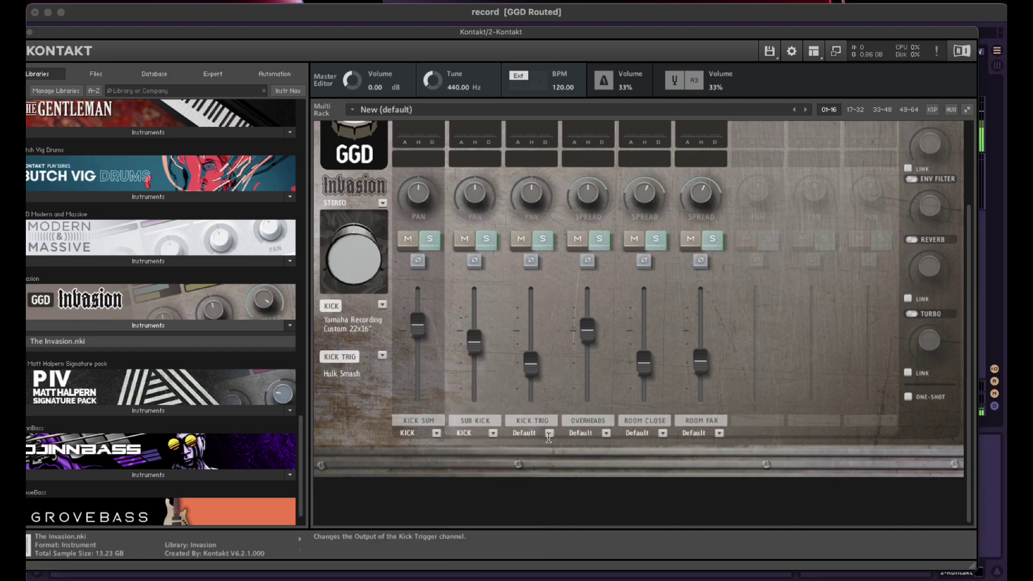
pyautogui.click(548, 436)
pyautogui.click(541, 399)
# Route the kick's Overheads to OH, Room Close to ROOM CLOSE and Room Far to ROOM FAR
pyautogui.click(606, 433)
pyautogui.click(594, 531)
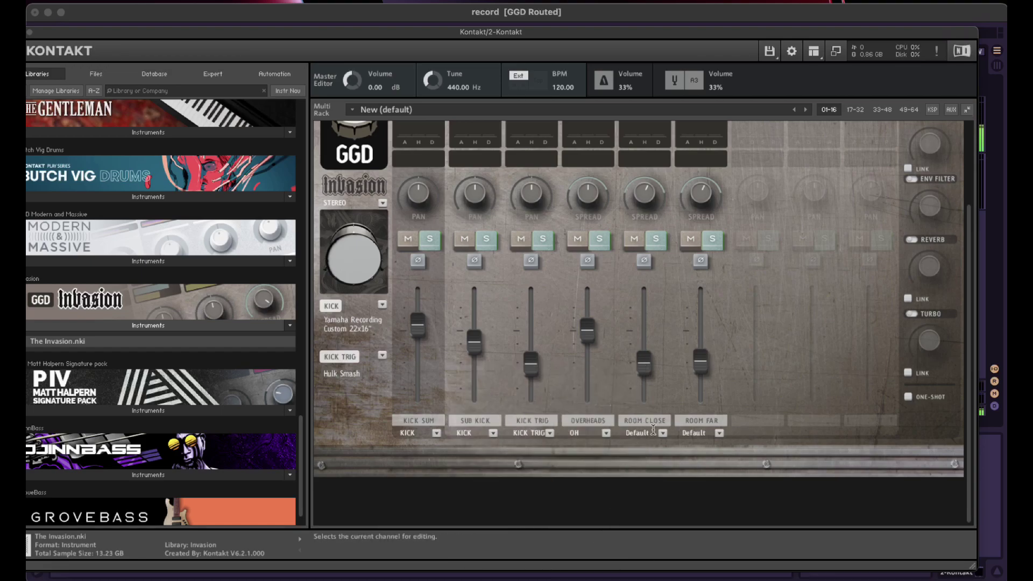
pyautogui.click(663, 433)
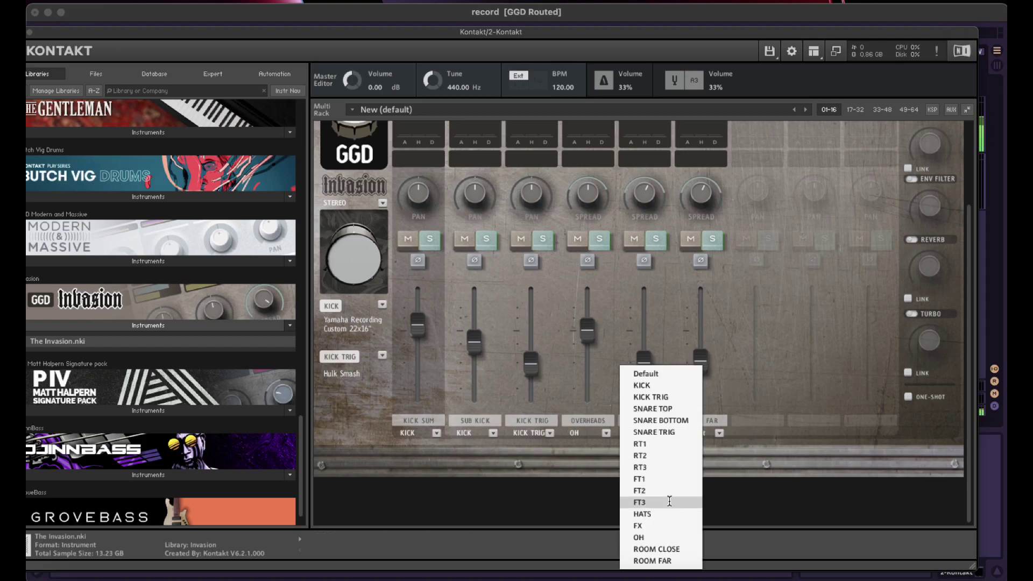
pyautogui.click(659, 549)
pyautogui.click(720, 433)
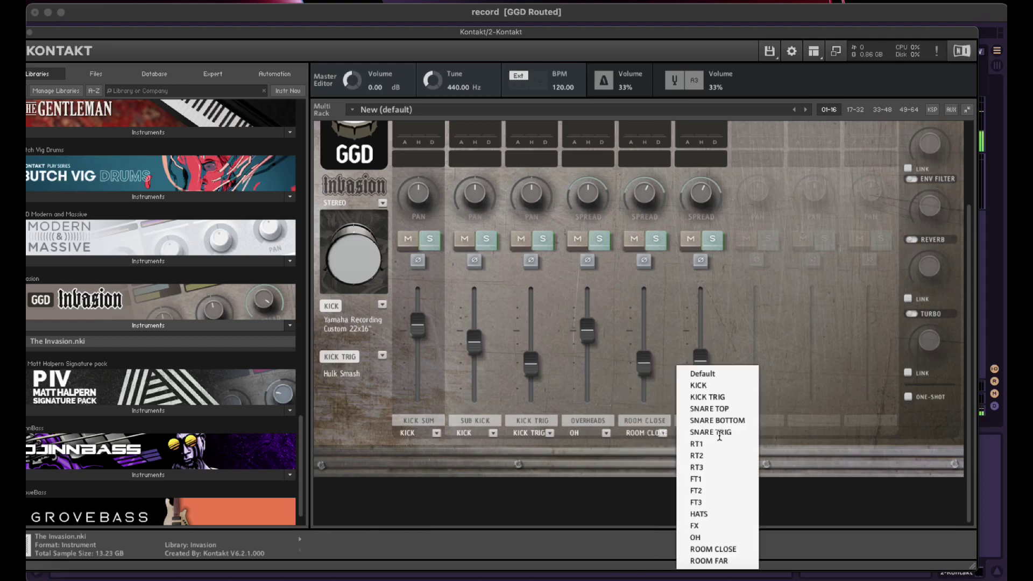
pyautogui.click(681, 562)
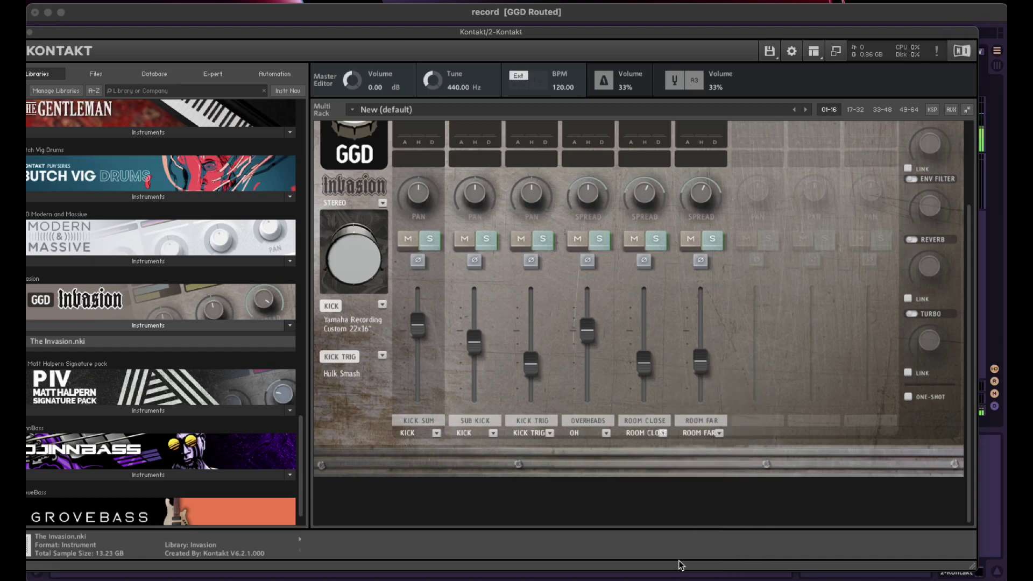
# On the Snare page, route Snare Top to SNARE TOP, Snare Btm to SNARE BOTTOM and Snare Trig to SNARE TRIG
pyautogui.scroll(3, 392, 169)
pyautogui.click(446, 175)
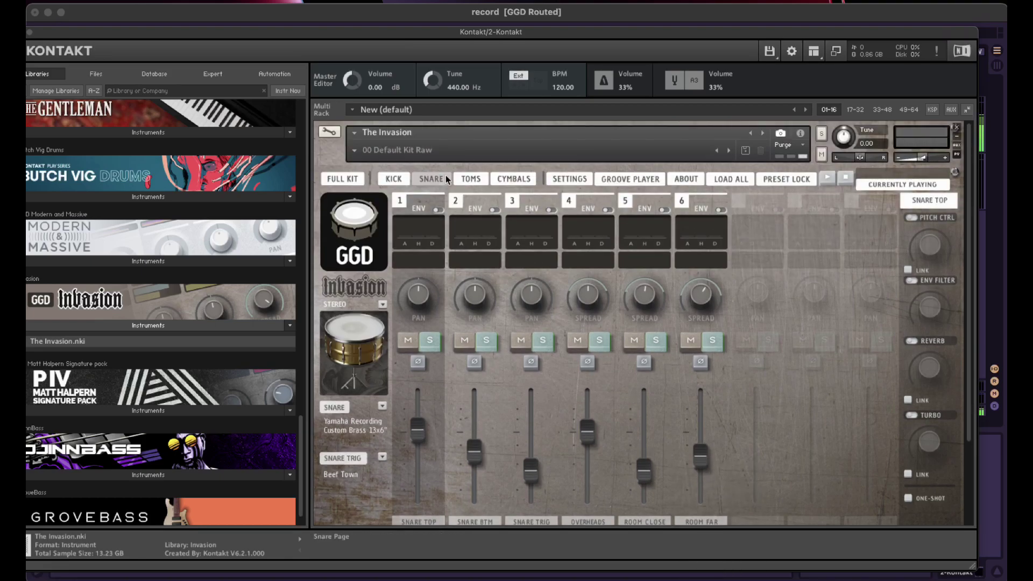
pyautogui.scroll(-3, 431, 381)
pyautogui.click(437, 453)
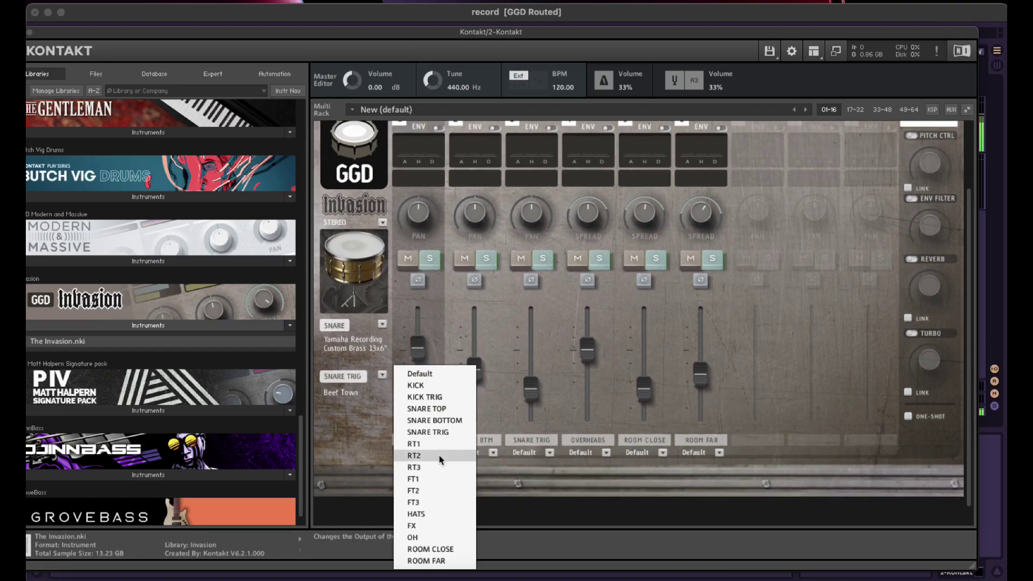
pyautogui.click(449, 407)
pyautogui.click(493, 452)
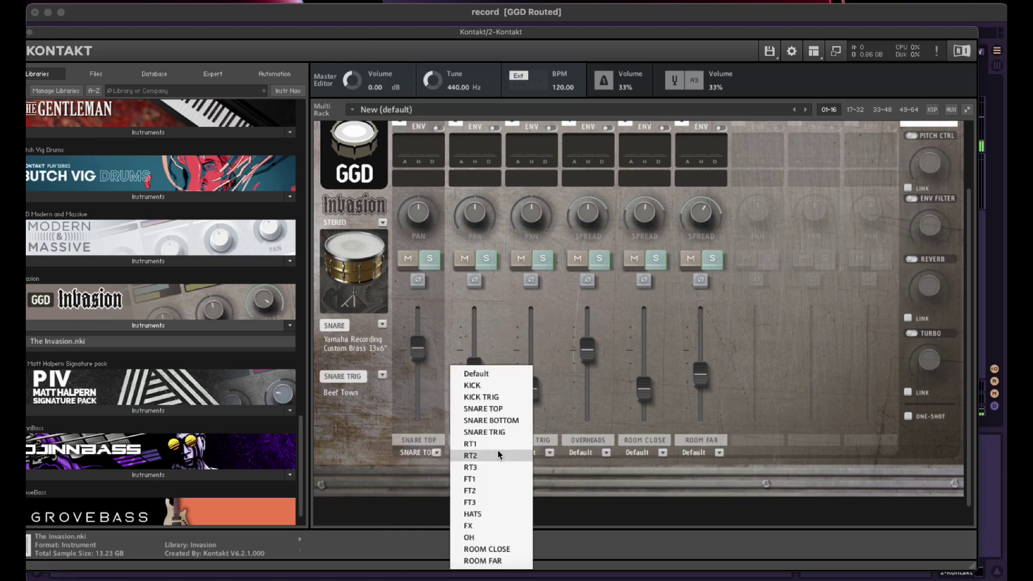
pyautogui.click(507, 421)
pyautogui.click(549, 451)
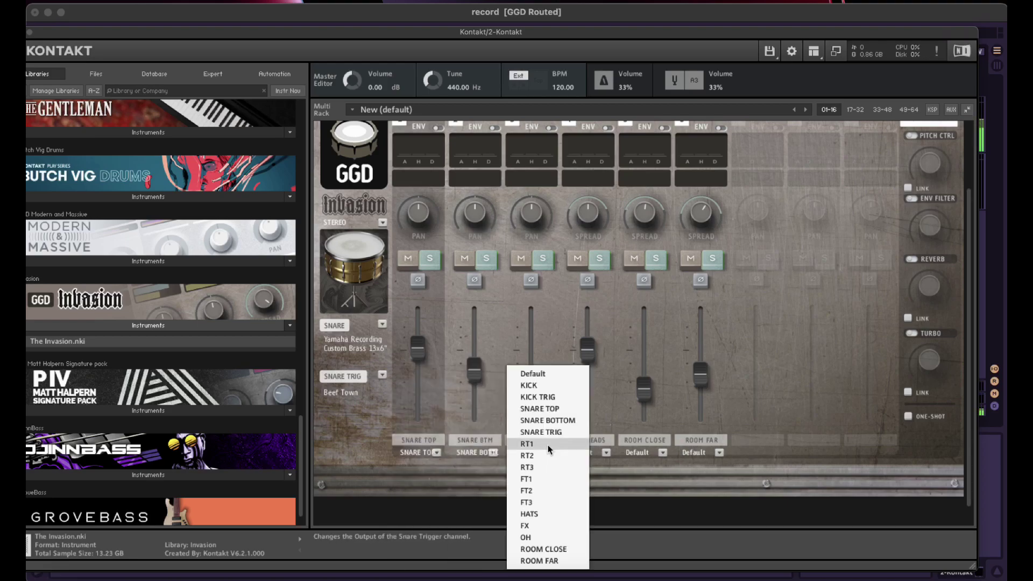
pyautogui.click(552, 434)
# Route the snare's Overheads to OH, Room Close to ROOM CLOSE and Room Far to ROOM FAR
pyautogui.click(606, 452)
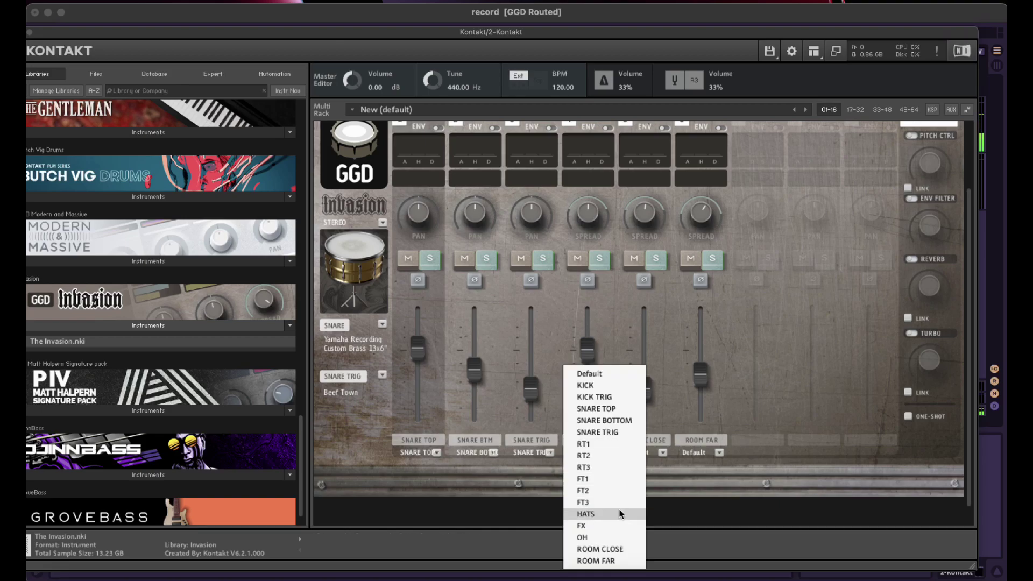
pyautogui.click(596, 538)
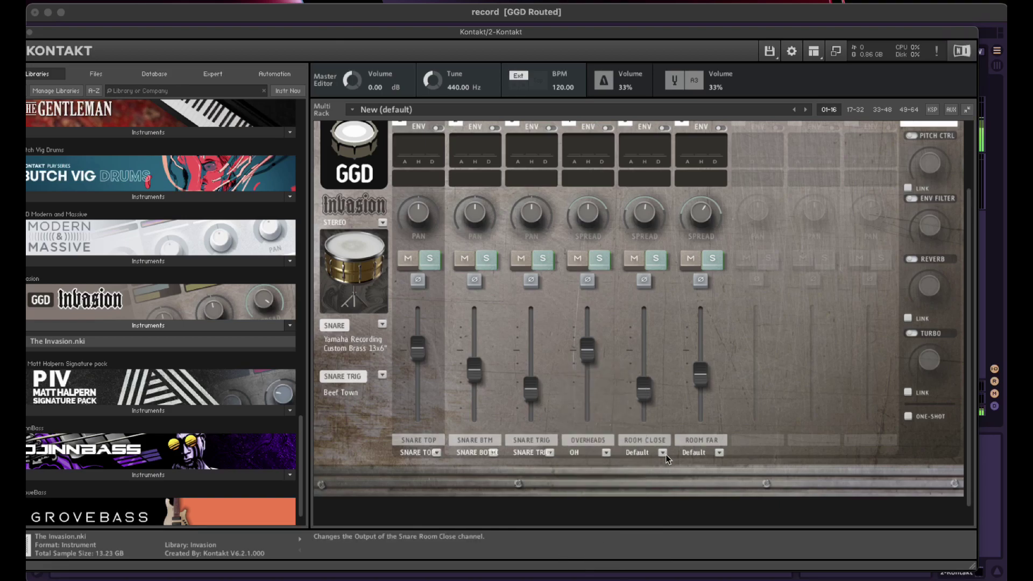
pyautogui.click(663, 452)
pyautogui.click(655, 540)
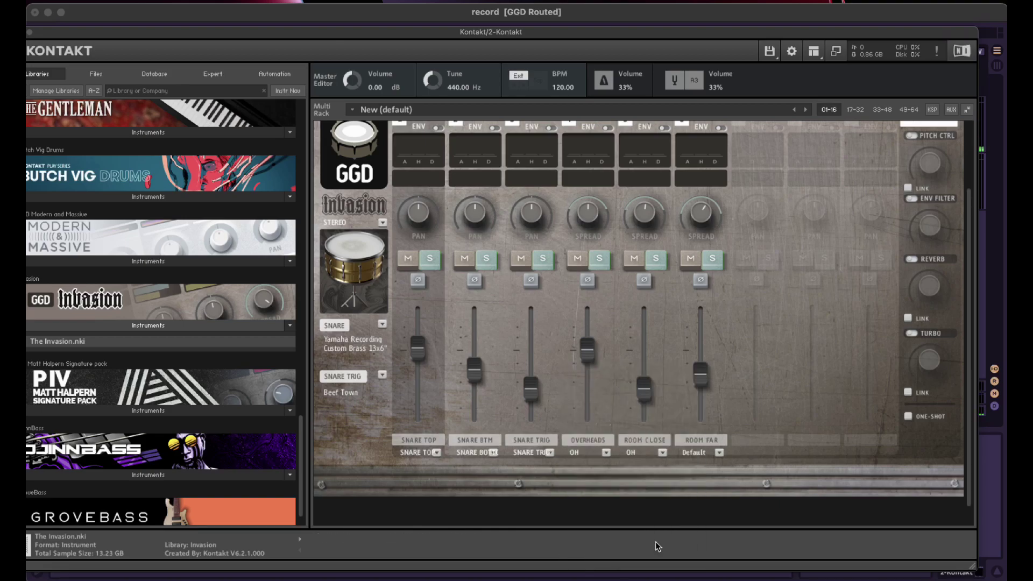
pyautogui.click(662, 453)
pyautogui.click(661, 552)
pyautogui.click(712, 453)
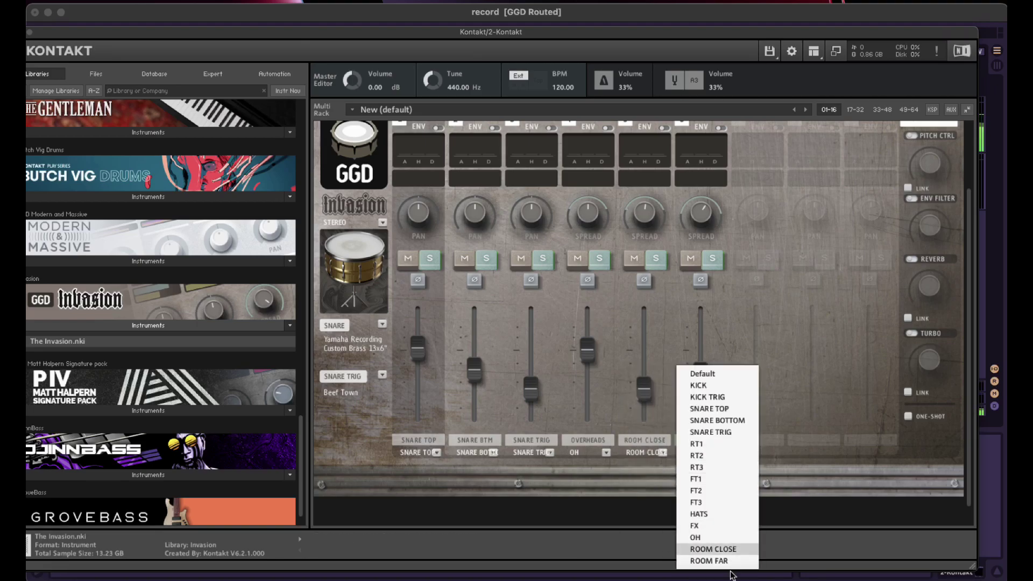
pyautogui.click(684, 559)
# On the Toms page, route Rack Tom 1, 2 and 3 to RT1, RT2 and RT3
pyautogui.scroll(3, 517, 152)
pyautogui.click(470, 147)
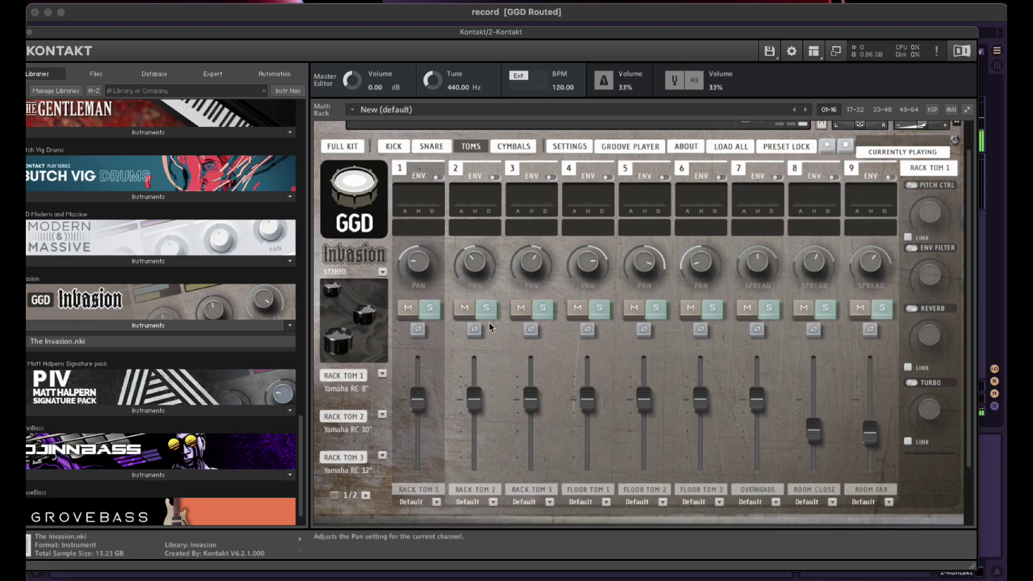
pyautogui.click(436, 502)
pyautogui.click(434, 475)
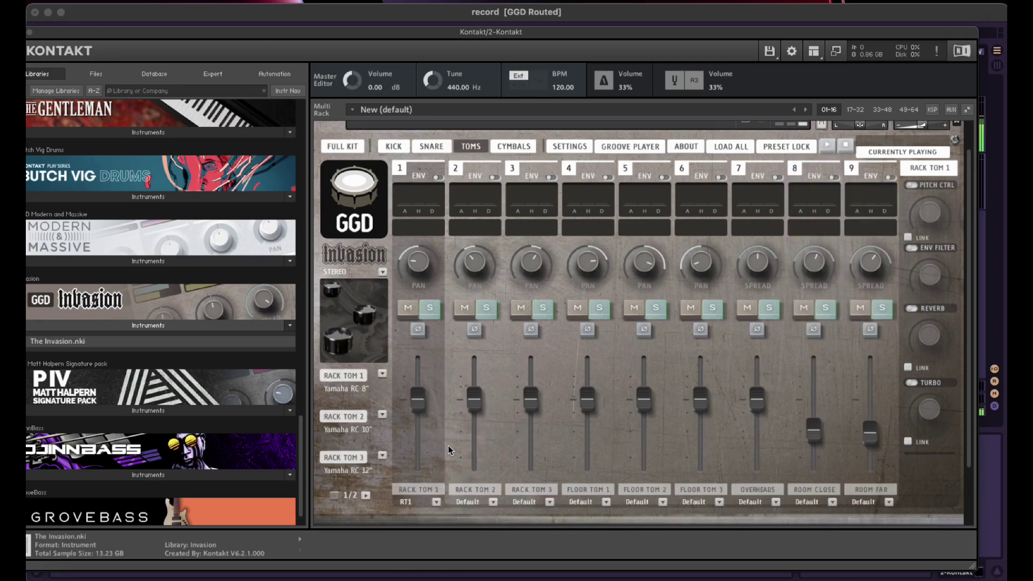
pyautogui.click(492, 502)
pyautogui.click(493, 457)
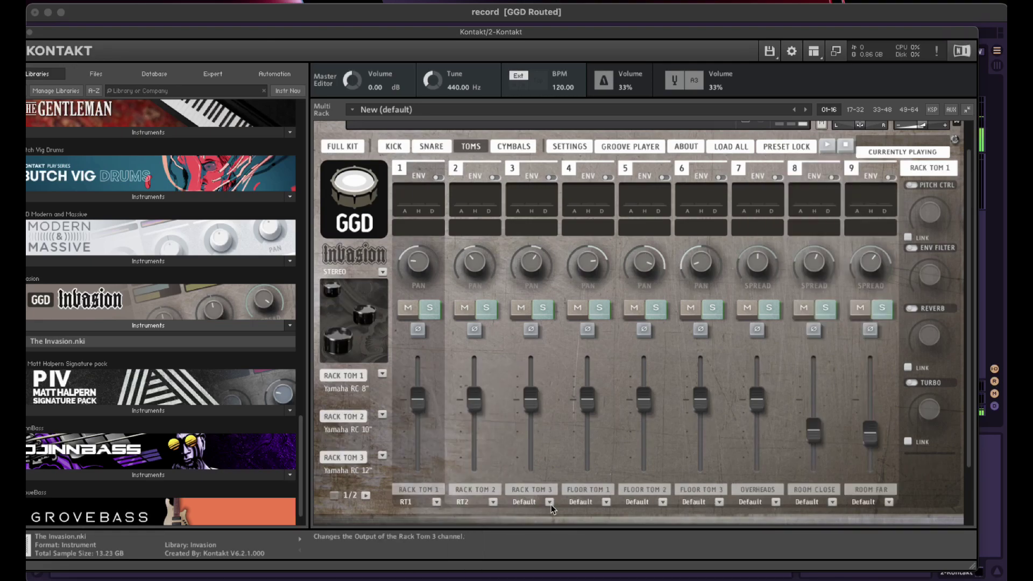
pyautogui.click(550, 503)
pyautogui.click(550, 466)
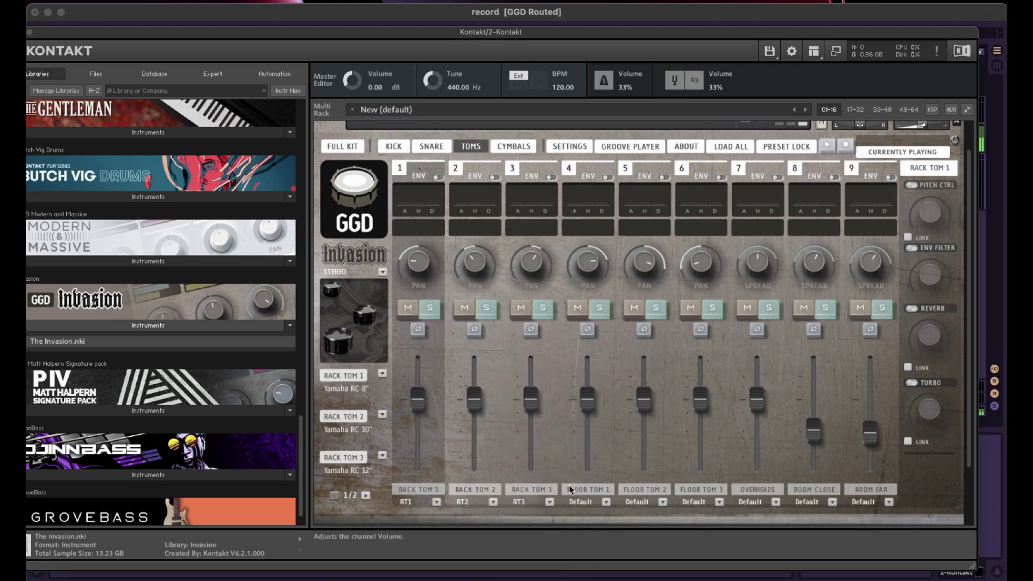
# Route Floor Tom 1, 2 and 3 to FT1, FT2 and FT3
pyautogui.click(607, 501)
pyautogui.click(608, 480)
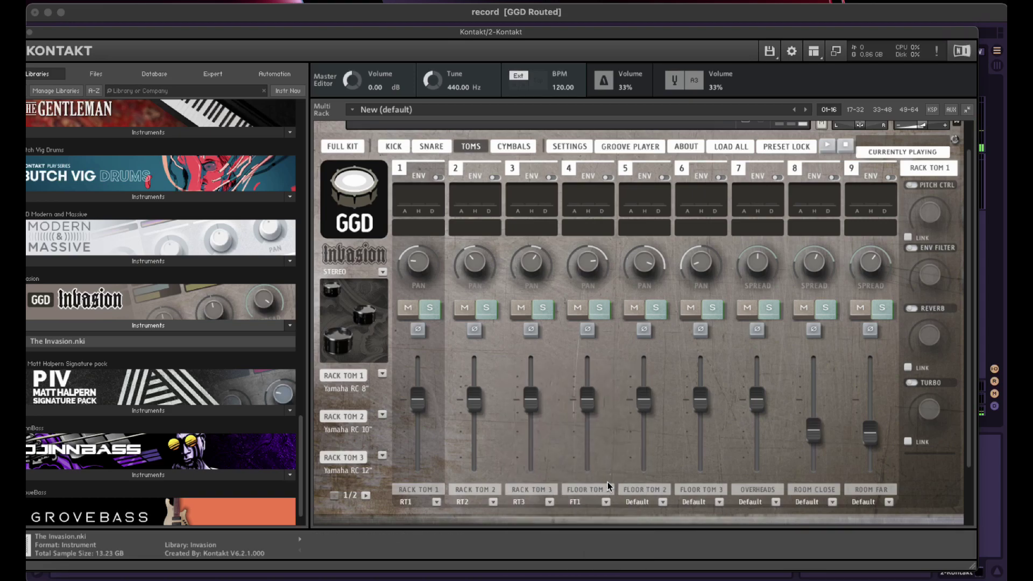
pyautogui.click(662, 502)
pyautogui.click(665, 493)
pyautogui.click(719, 502)
pyautogui.click(716, 500)
# On the Toms page, route Overheads to OH, Room Close to ROOM CLOSE and Room Far to ROOM FAR
pyautogui.click(776, 501)
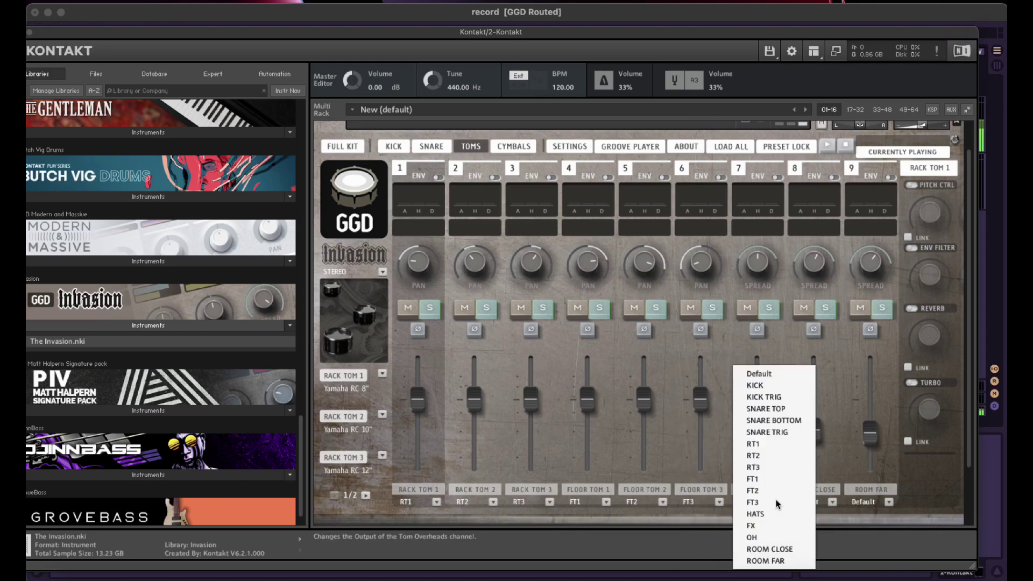
pyautogui.click(756, 529)
pyautogui.click(831, 502)
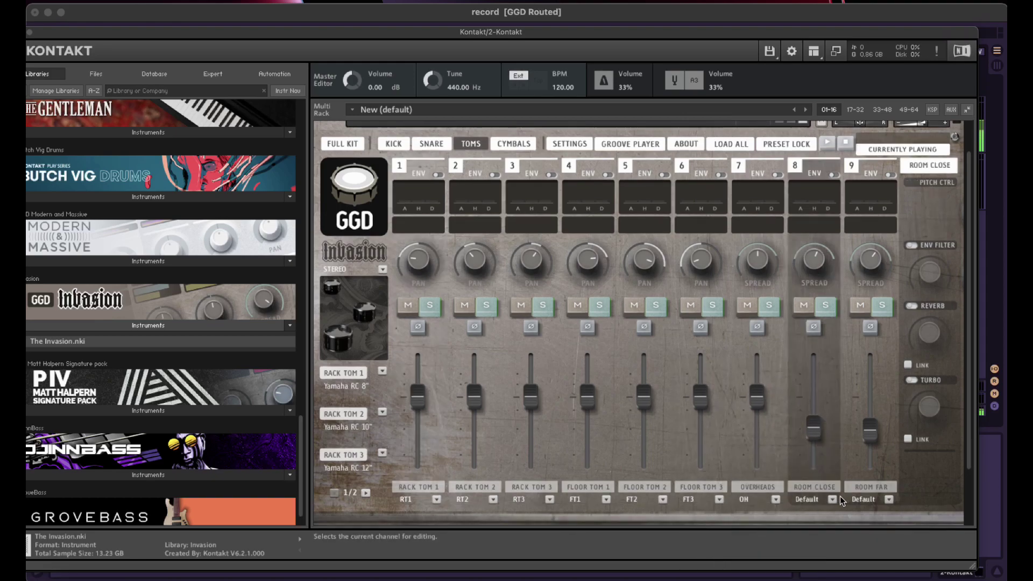
pyautogui.click(827, 546)
pyautogui.click(887, 499)
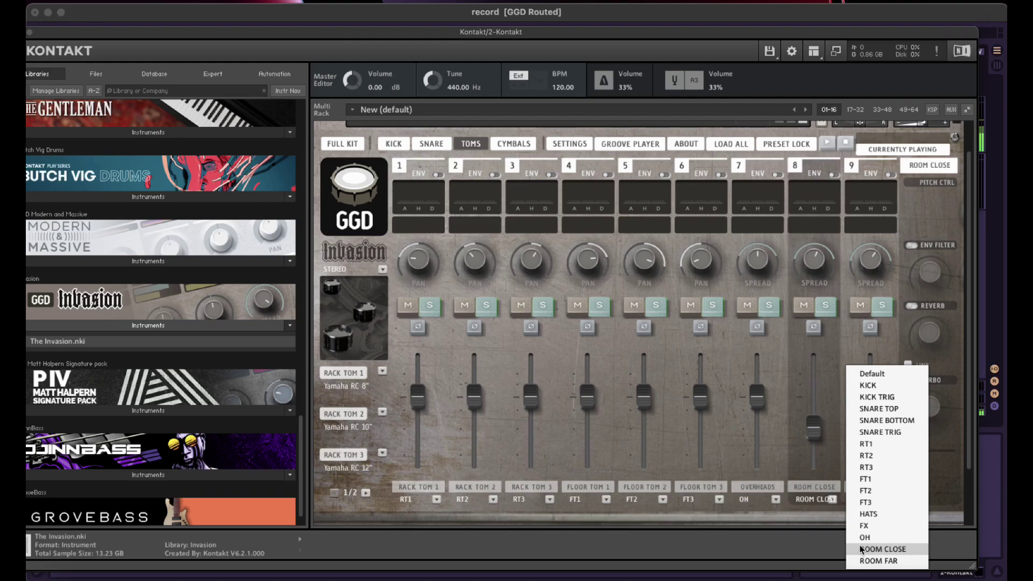
pyautogui.moveTo(824, 31); pyautogui.dragTo(698, 4)
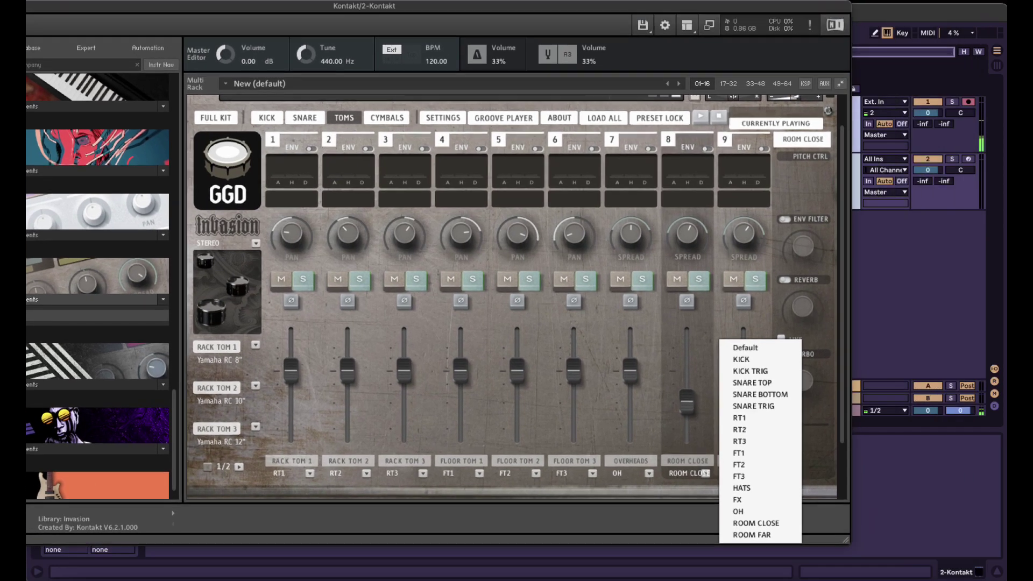
pyautogui.click(753, 534)
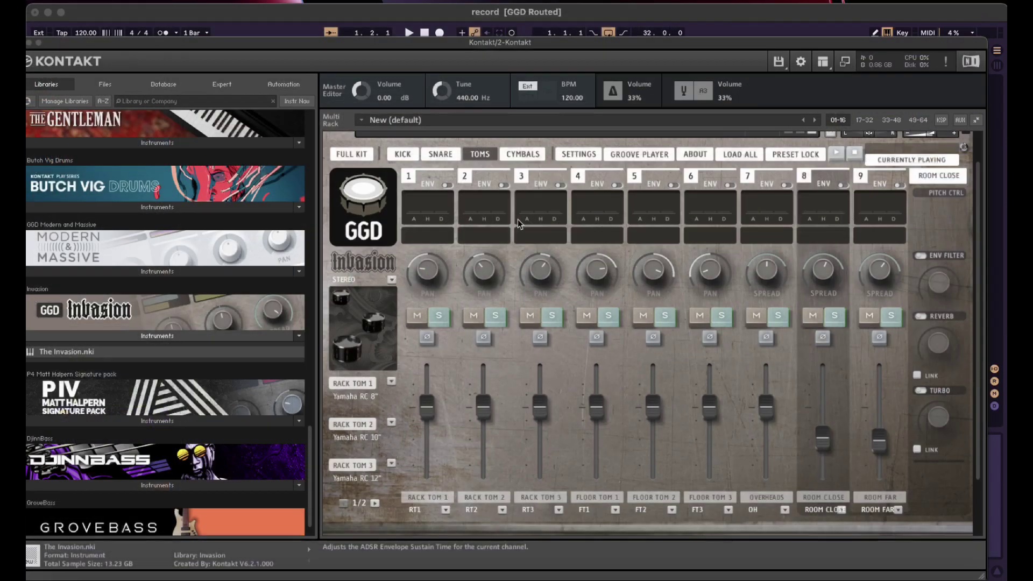
# On the Cymbals page, route both the Hats and X Hats channels to the HATS output
pyautogui.click(522, 154)
pyautogui.scroll(-2, 501, 387)
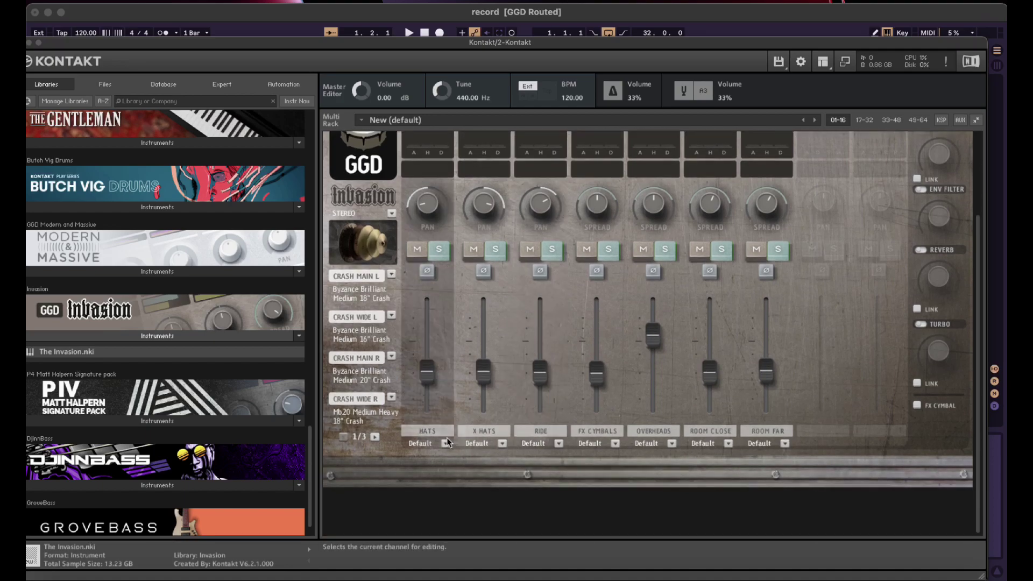
pyautogui.click(446, 444)
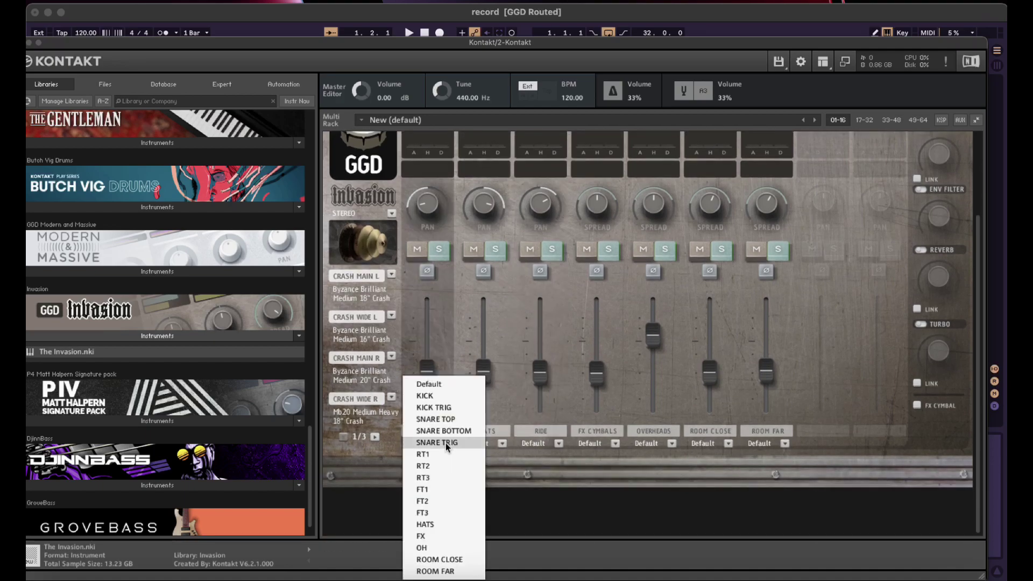
pyautogui.click(434, 521)
pyautogui.click(503, 441)
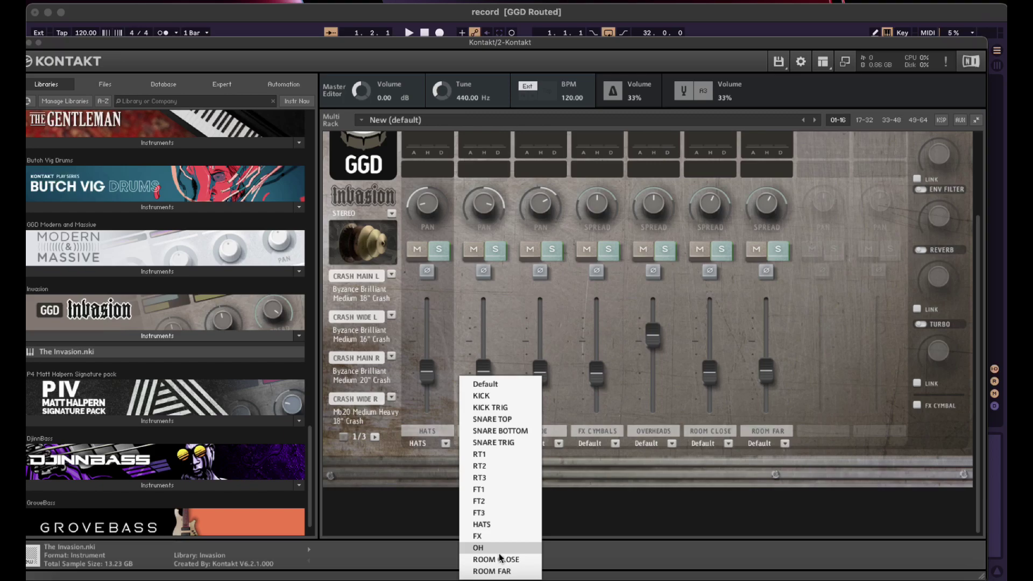
pyautogui.click(502, 526)
# Route the Ride and FX Cymbals channels to the FX output
pyautogui.click(543, 448)
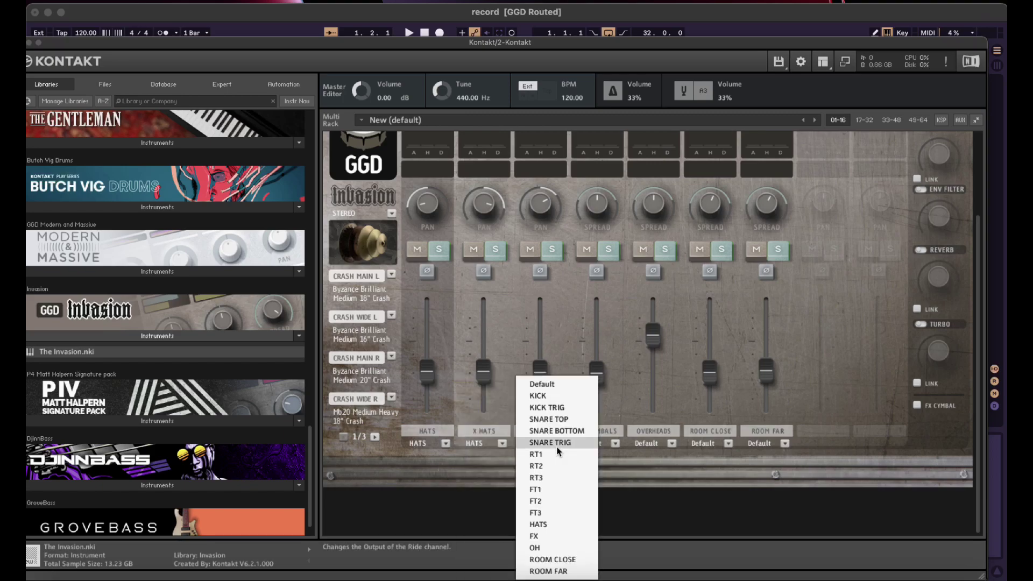
pyautogui.click(548, 537)
pyautogui.click(608, 449)
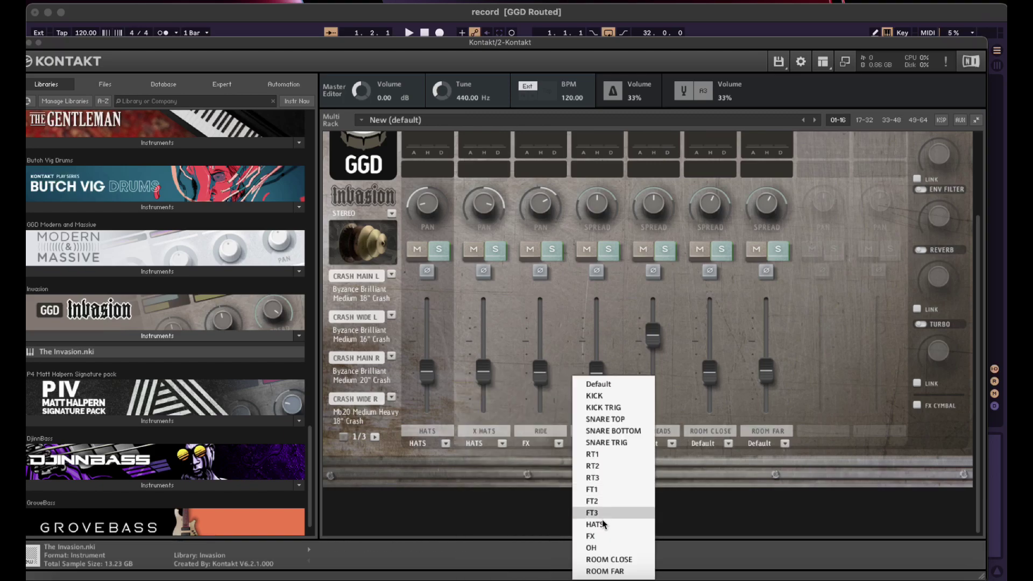
pyautogui.click(596, 531)
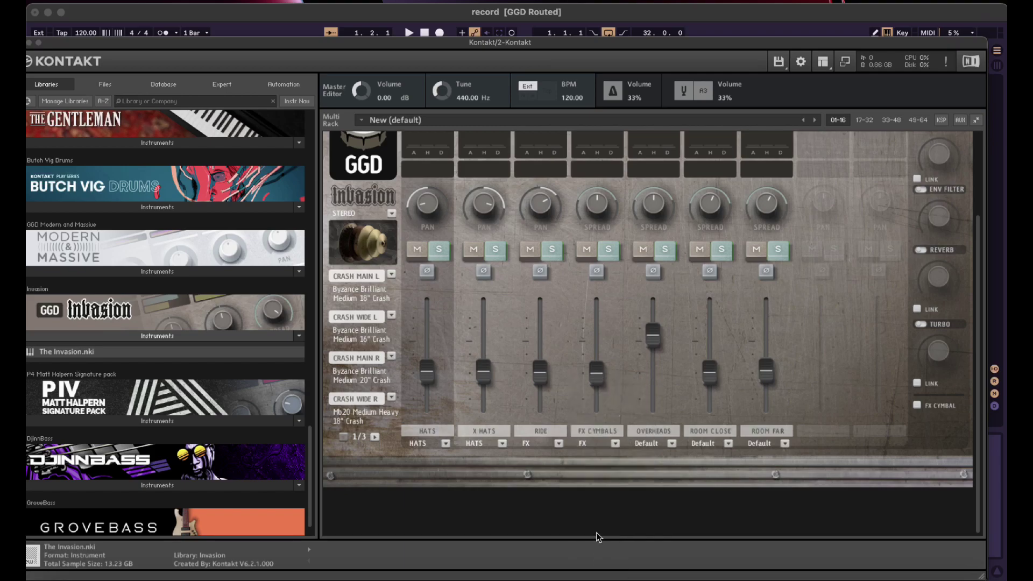
# Route the cymbals' Overheads to OH, Room Close to ROOM CLOSE and Room Far to ROOM FAR
pyautogui.click(672, 443)
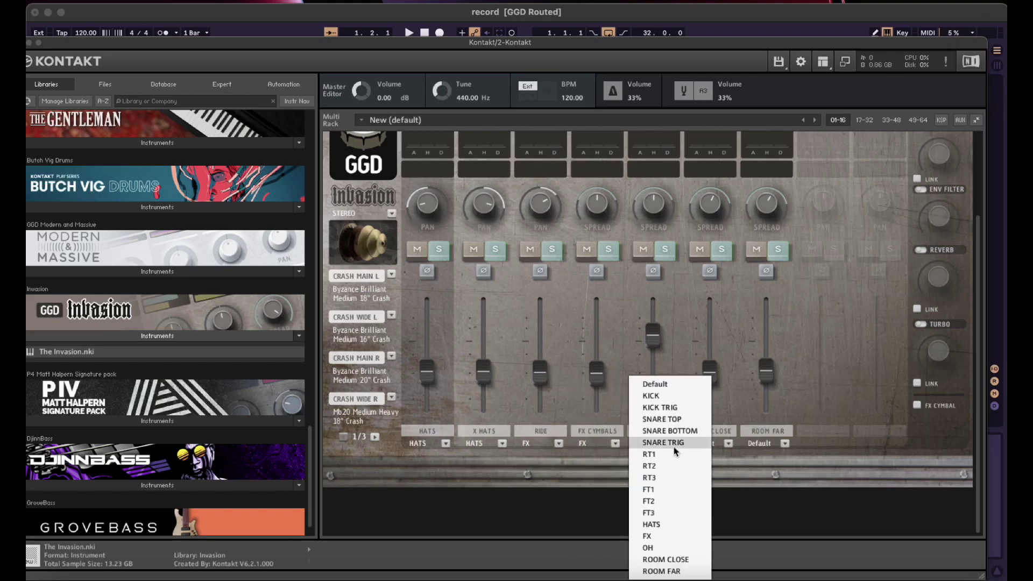
pyautogui.click(652, 548)
pyautogui.click(728, 443)
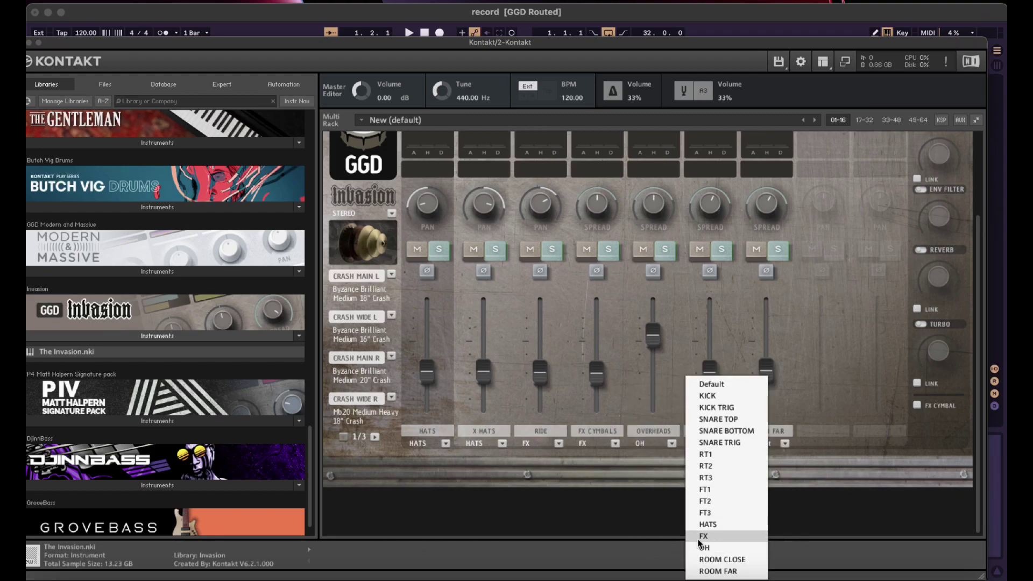
pyautogui.click(711, 383)
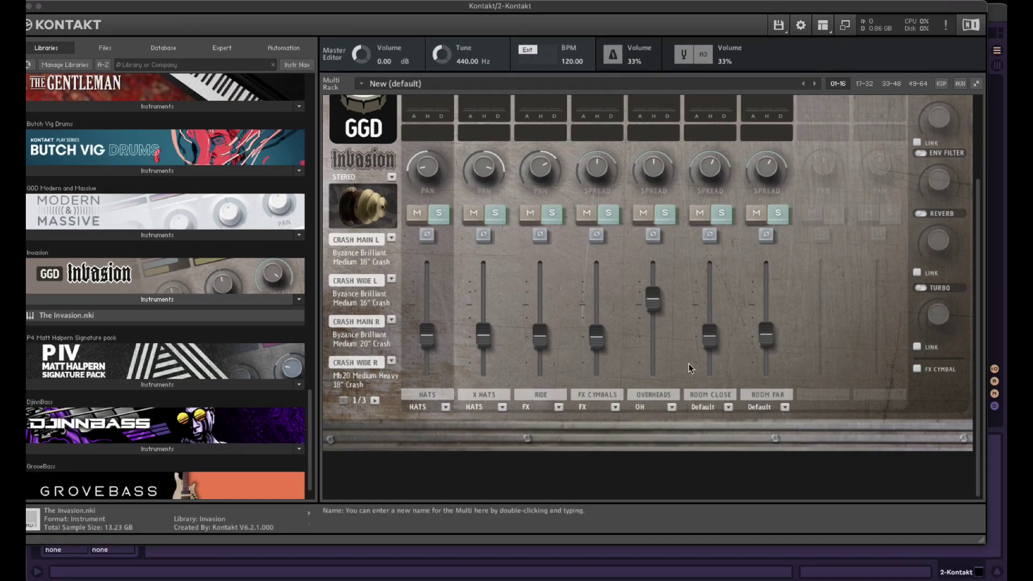
pyautogui.click(728, 407)
pyautogui.click(720, 525)
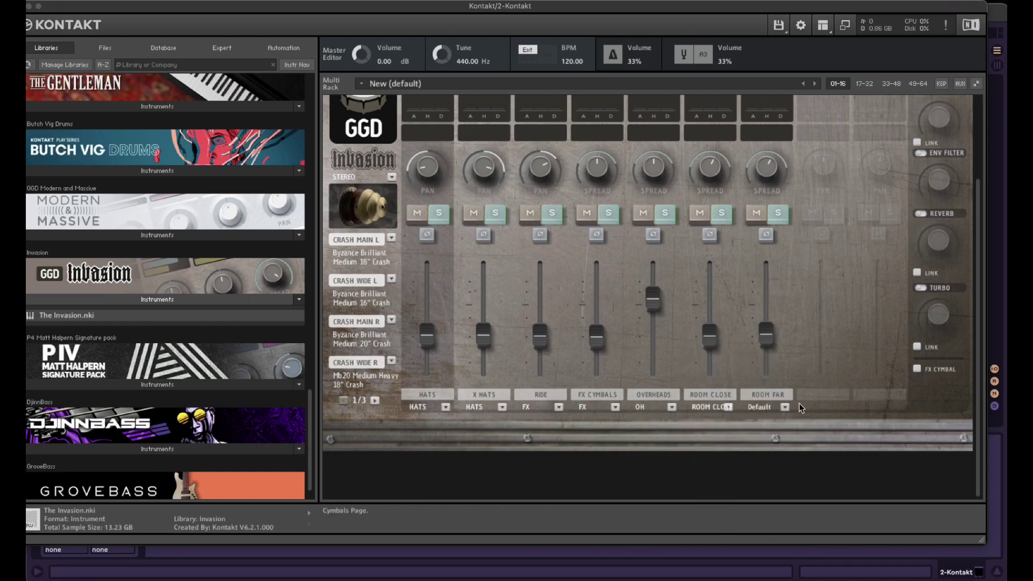
pyautogui.click(786, 407)
pyautogui.click(776, 535)
# Close the Kontakt plug-in window to return to the Arrangement in Ableton Live
pyautogui.moveTo(433, 8); pyautogui.dragTo(427, 37)
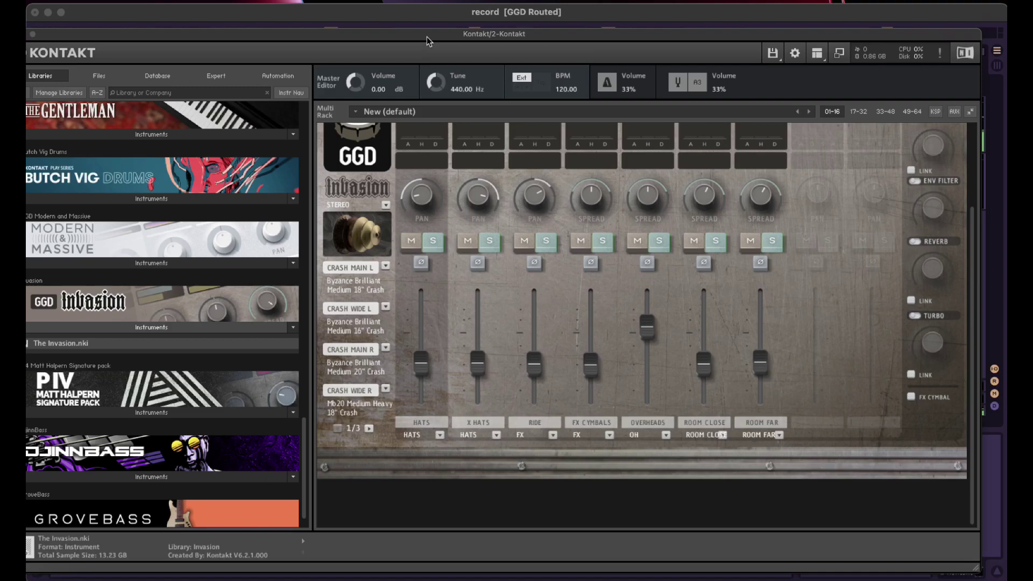
pyautogui.moveTo(428, 37); pyautogui.dragTo(471, 39)
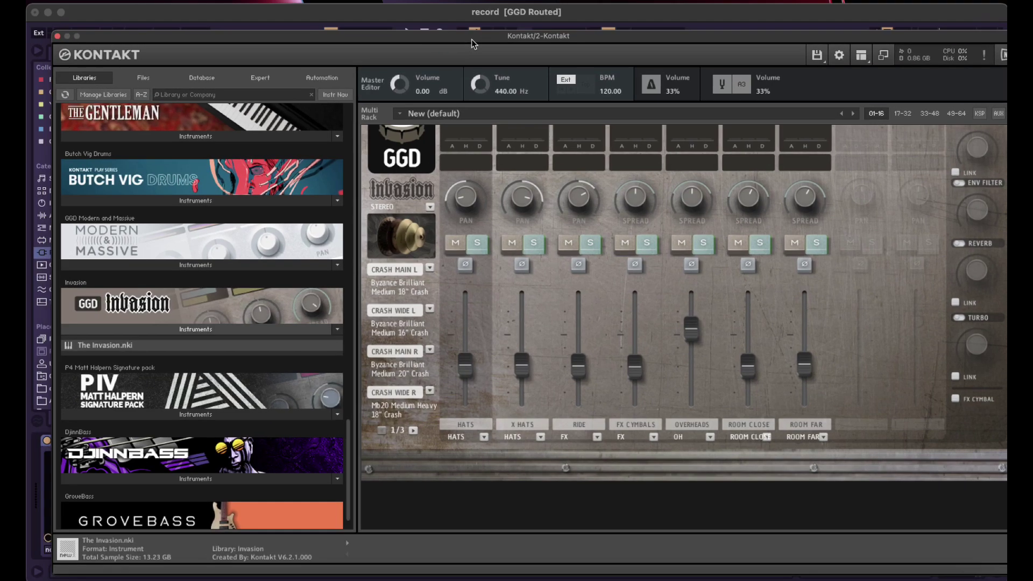
pyautogui.click(58, 37)
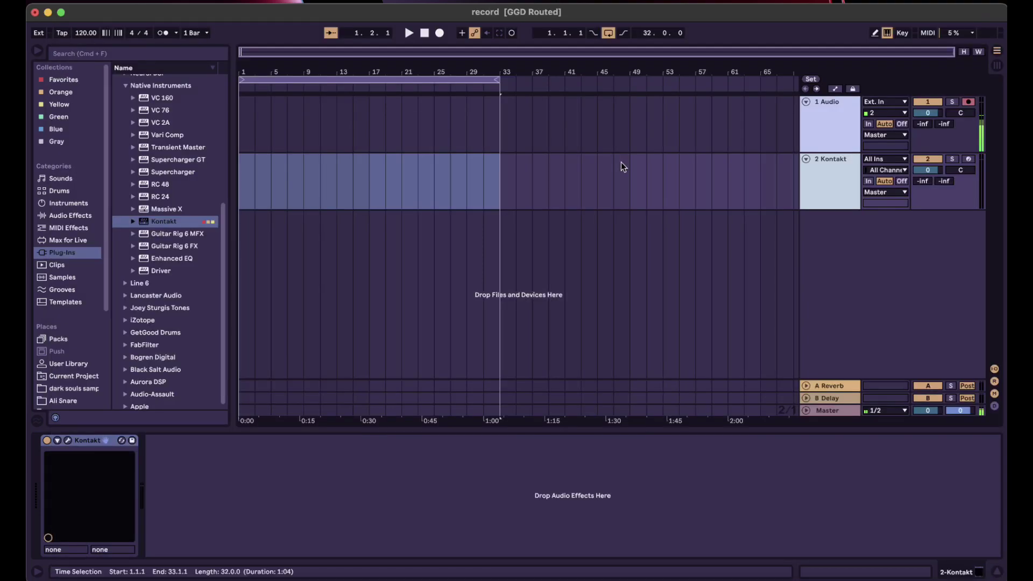
# Insert about 20 new audio tracks below the Kontakt track to receive the separate drum outputs
pyautogui.rightClick(906, 300)
pyautogui.click(881, 307)
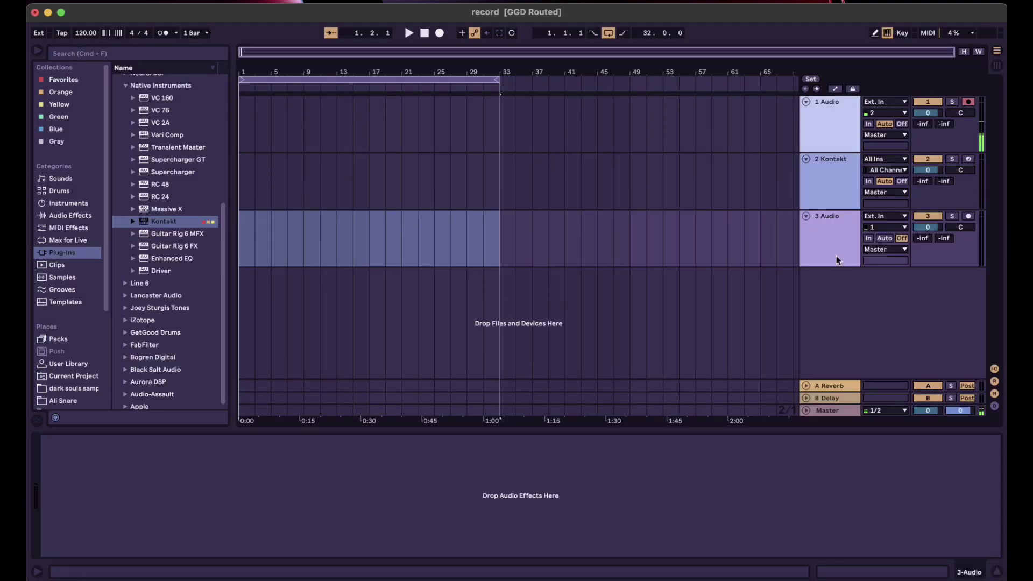
pyautogui.press('super+m')
pyautogui.press('super+t')
pyautogui.press('super+t')
pyautogui.press('super+t')
pyautogui.press('super+t')
pyautogui.press('super+t')
pyautogui.press('super+t')
pyautogui.press('super+t')
pyautogui.press('super+t')
pyautogui.press('super+t')
pyautogui.press('super+t')
pyautogui.press('super+t')
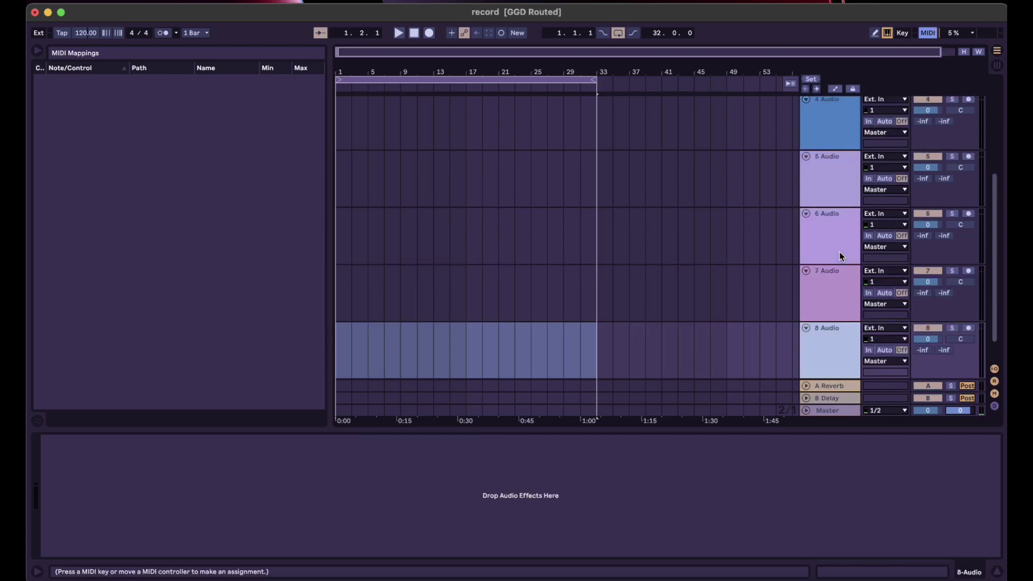
pyautogui.press('super+t')
pyautogui.press('super+t')
pyautogui.press('super+t')
pyautogui.press('super+t')
pyautogui.press('super+t')
pyautogui.press('super+t')
pyautogui.press('super+t')
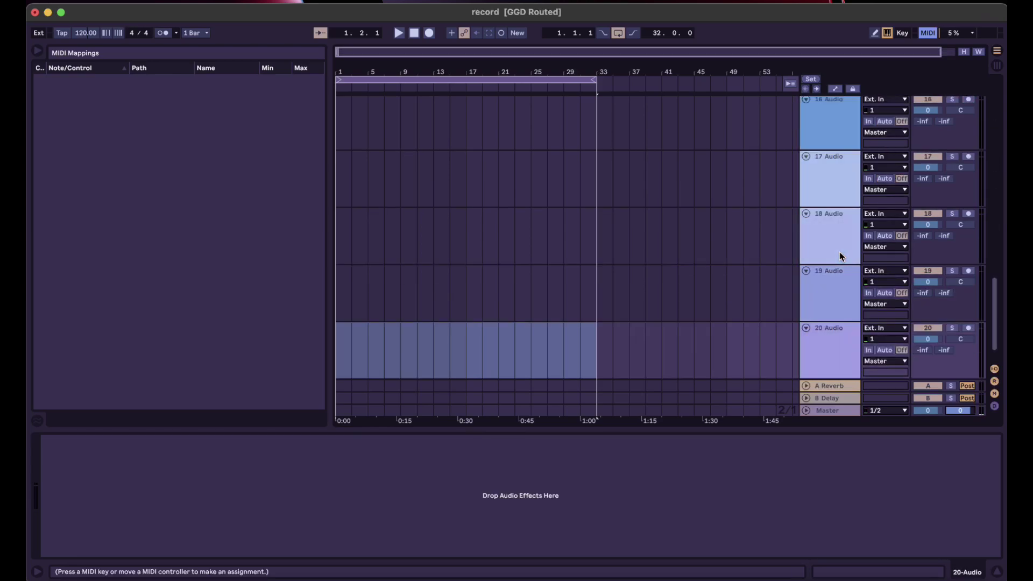
pyautogui.press('super+m')
pyautogui.scroll(15, 841, 256)
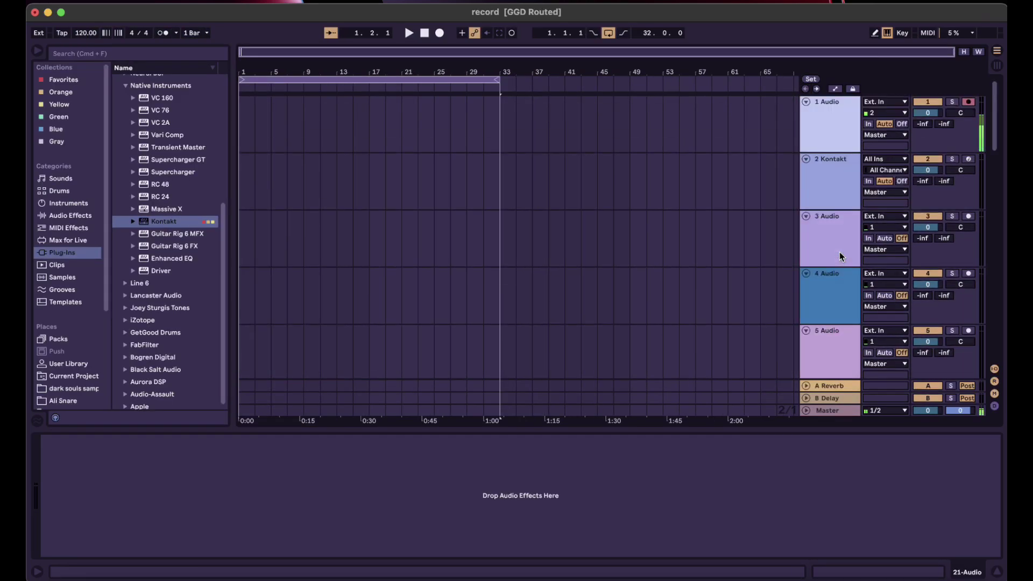
# Rename the Kontakt track KICK and tracks 3 to 5 as KICK TRIG, SNARE TOP and SNARE BOTT
pyautogui.rightClick(841, 256)
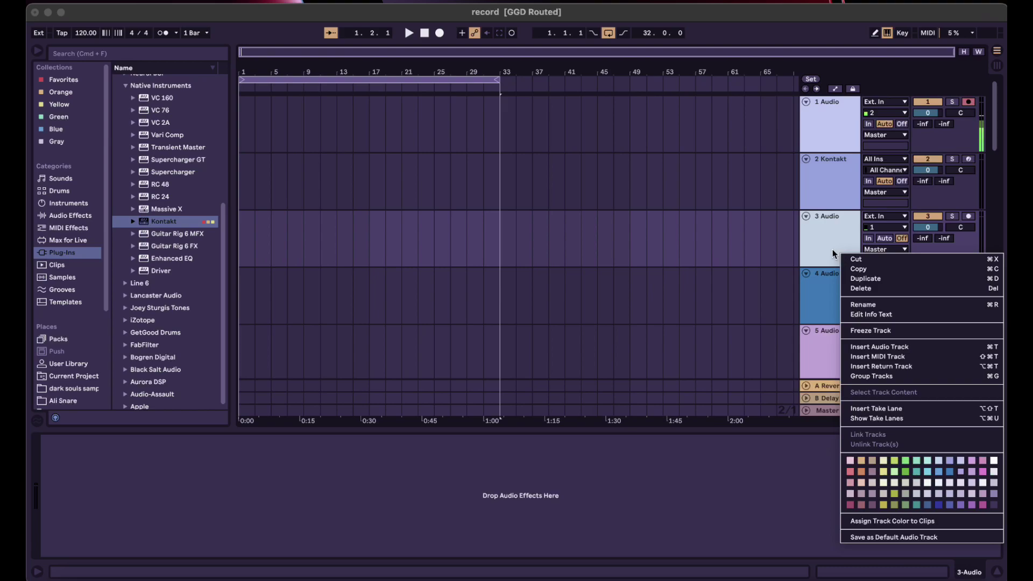
pyautogui.click(832, 253)
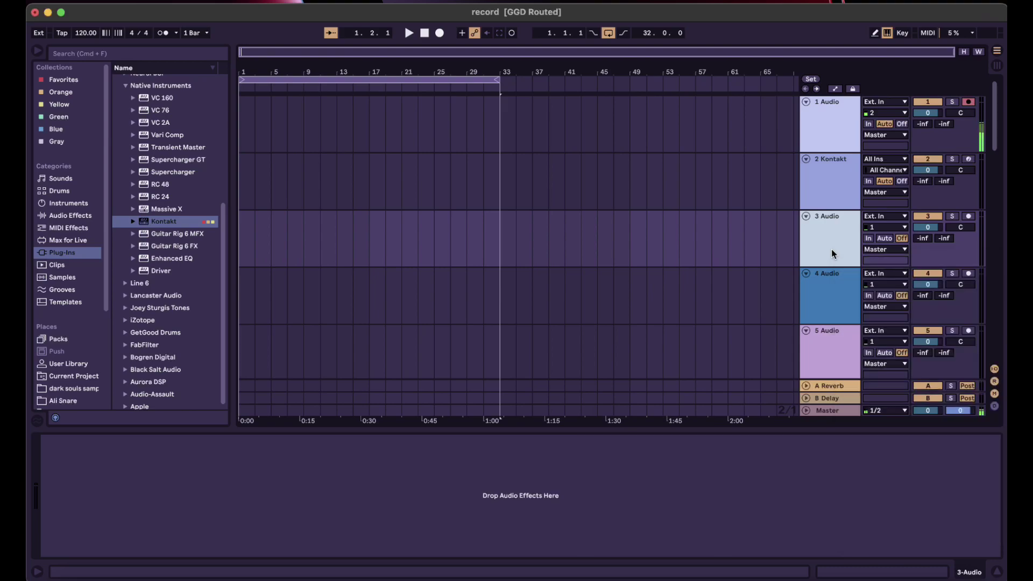
pyautogui.click(839, 186)
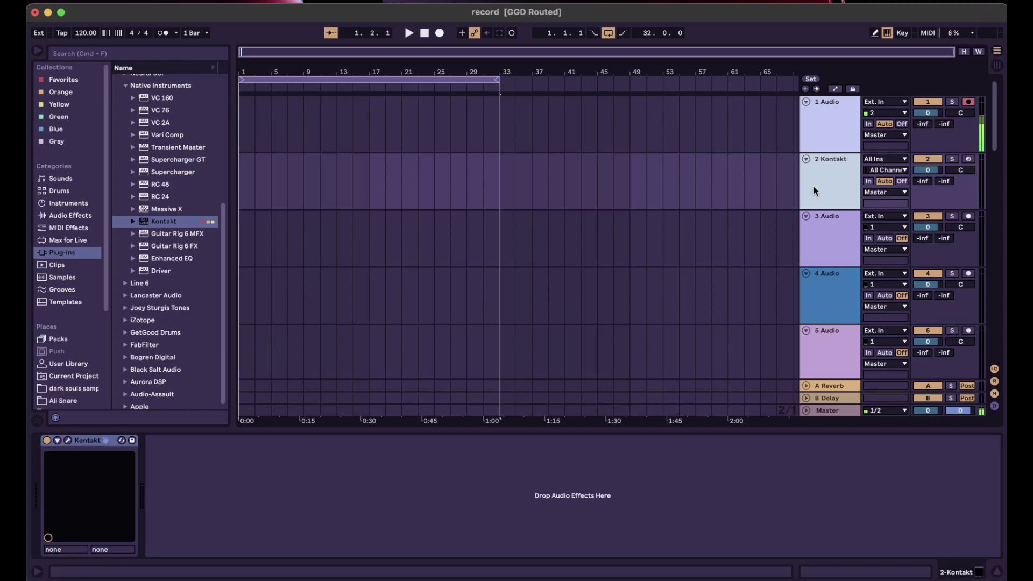
pyautogui.scroll(-3, 813, 186)
pyautogui.scroll(3, 813, 186)
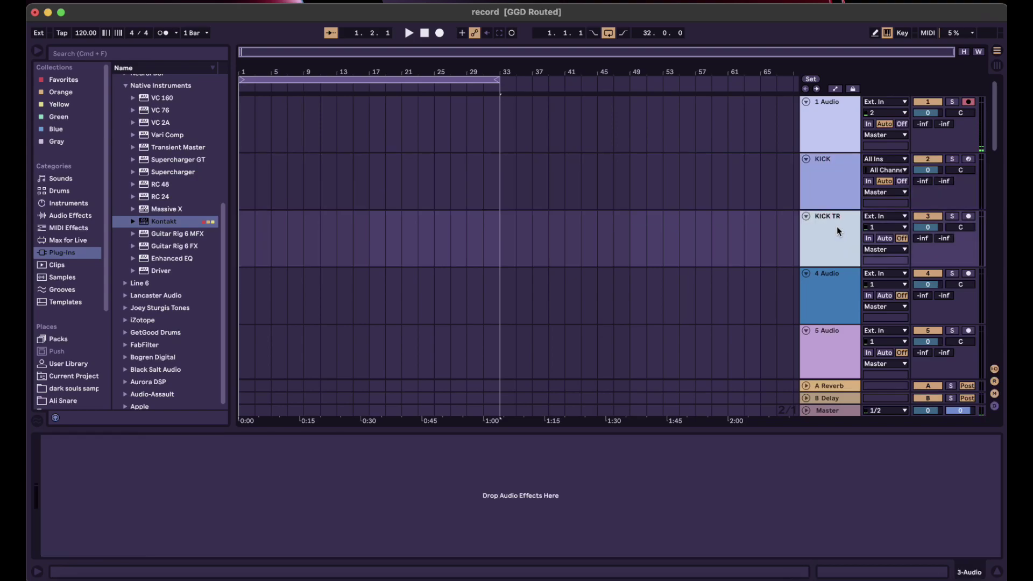
pyautogui.scroll(-1, 830, 245)
pyautogui.click(827, 312)
pyautogui.scroll(-10, 826, 317)
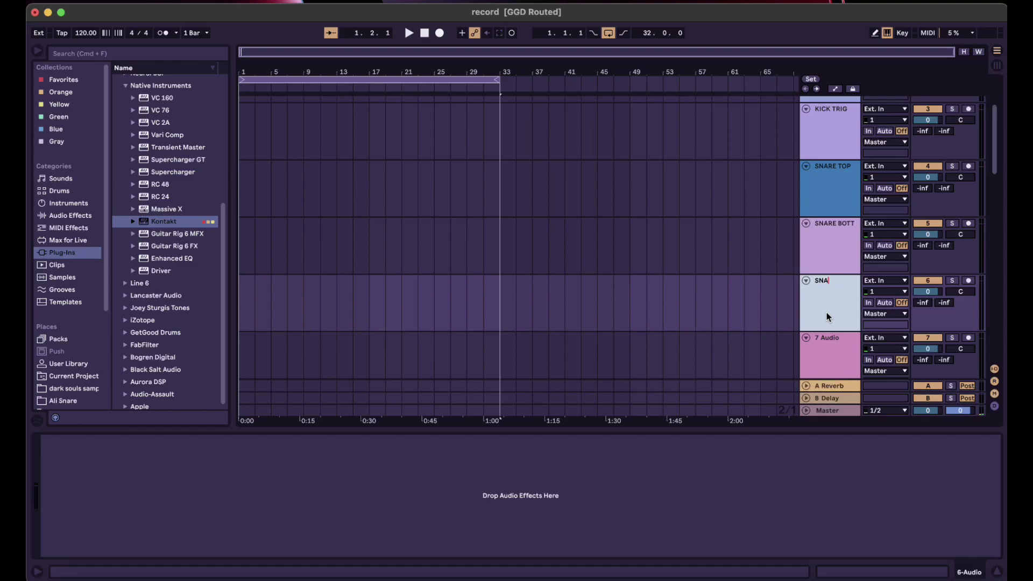
# Rename the remaining snare and tom tracks after their Kontakt outputs, with tracks 10 to 12 as FT1, FT2 and FT3
pyautogui.click(840, 270)
pyautogui.scroll(-1, 830, 240)
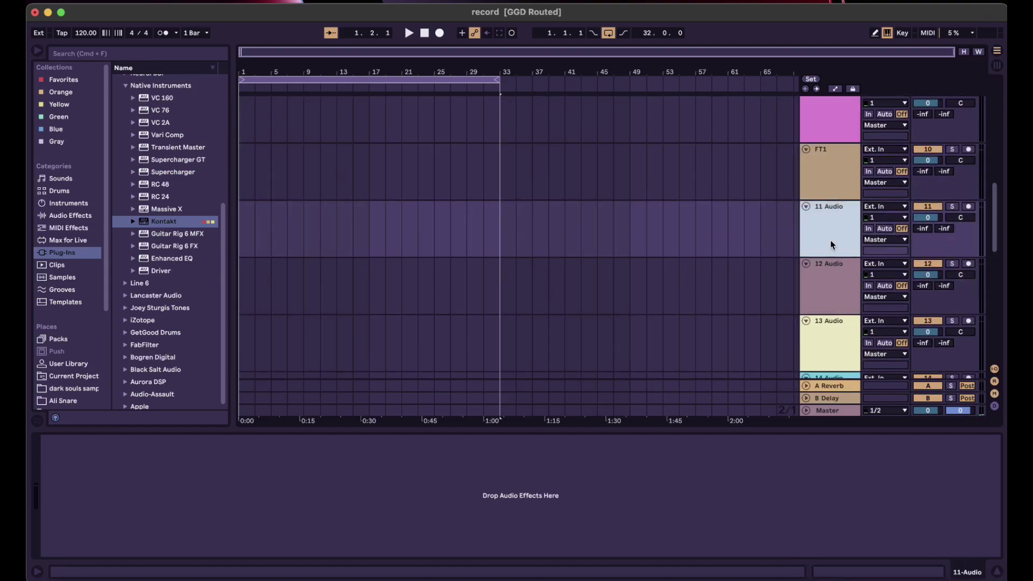
pyautogui.click(834, 304)
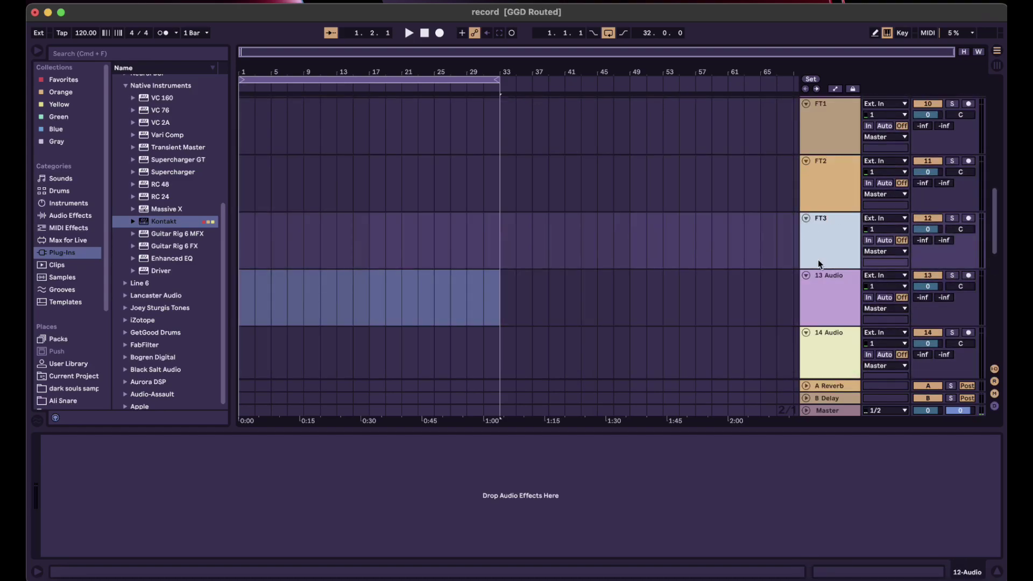
pyautogui.scroll(-1, 817, 259)
# Rename tracks 13 to 17 as HATS, FX, OH, ROOM CLOSE and ROOM FAR
pyautogui.click(830, 290)
pyautogui.scroll(-4, 826, 263)
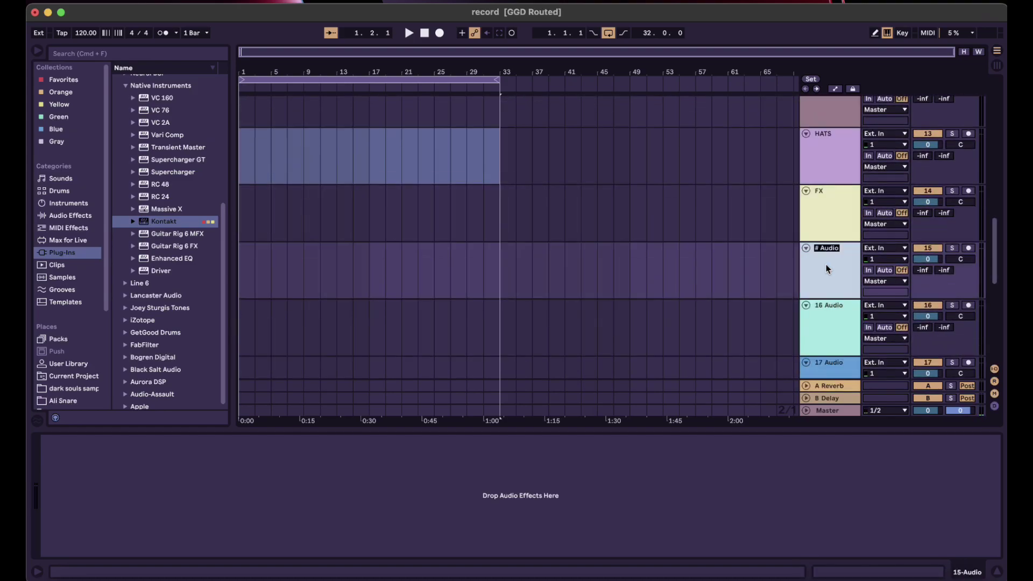
pyautogui.click(834, 299)
# Delete the unused audio tracks 18 to 22 below ROOM FAR
pyautogui.scroll(-3, 834, 301)
pyautogui.click(827, 311)
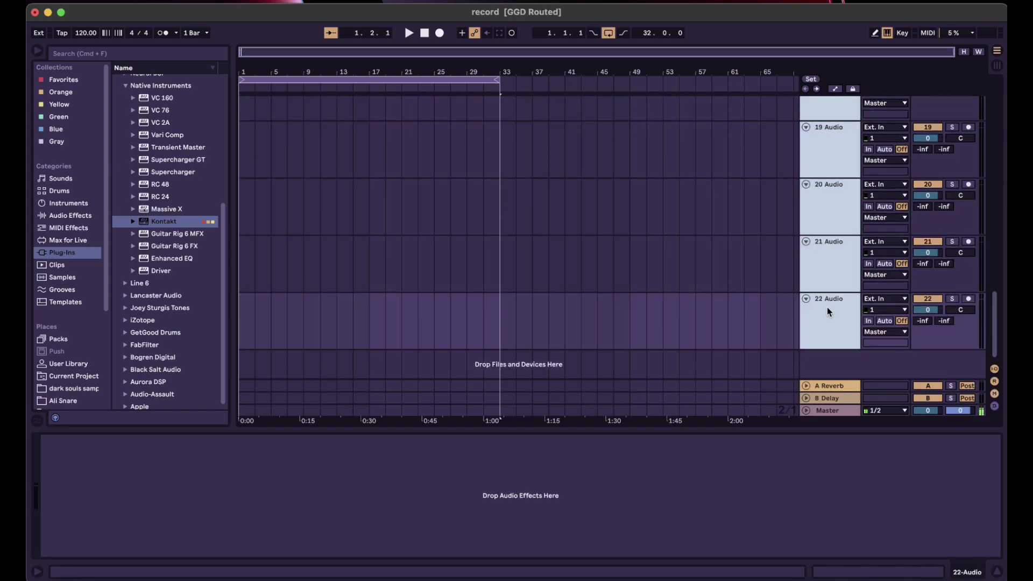
pyautogui.press('Delete')
# Set the audio input source of tracks KICK TRIG through ROOM FAR to the KICK track
pyautogui.scroll(5, 855, 242)
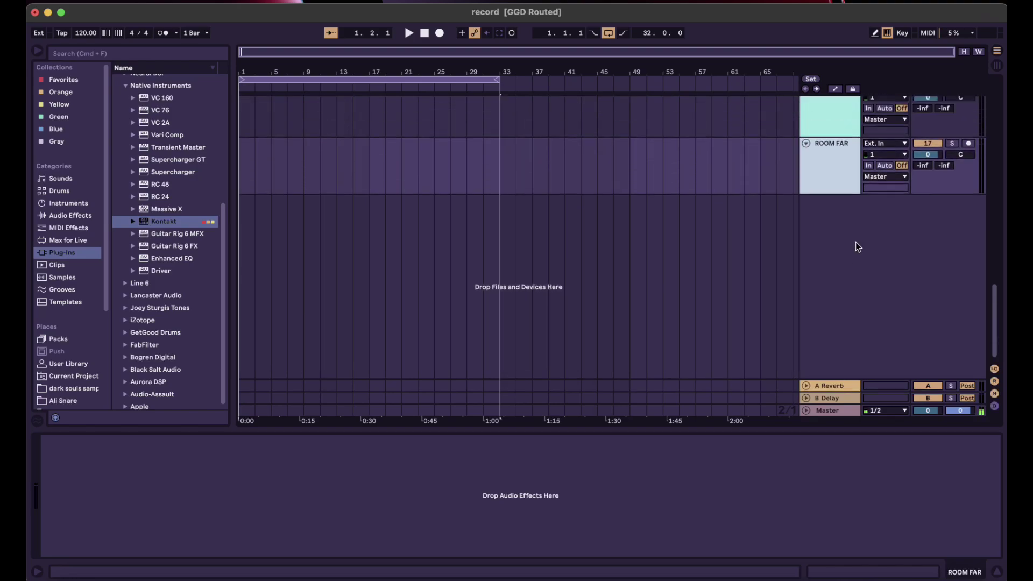
pyautogui.scroll(10, 813, 282)
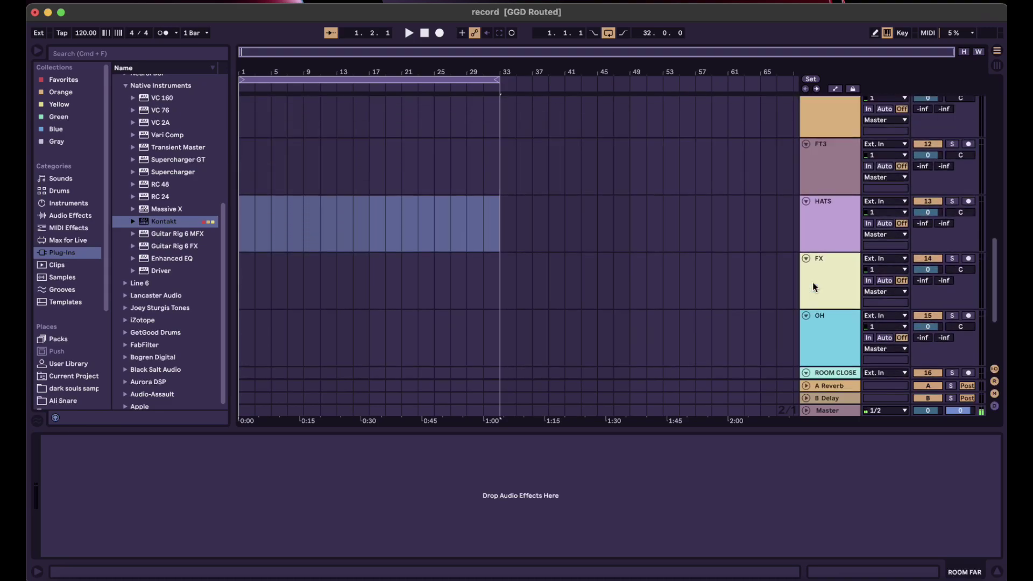
pyautogui.scroll(2, 812, 282)
pyautogui.click(842, 164)
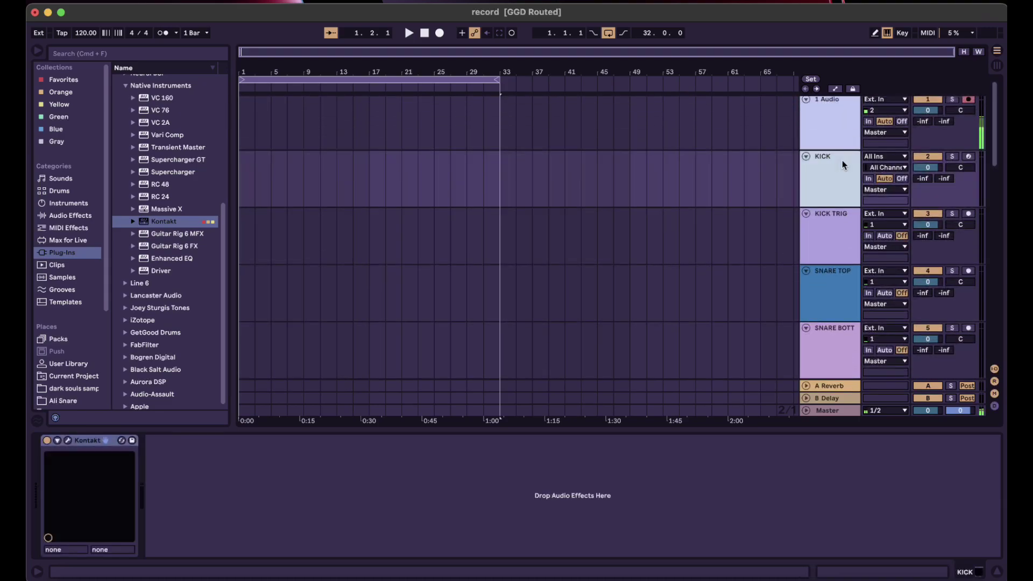
pyautogui.scroll(-12, 842, 165)
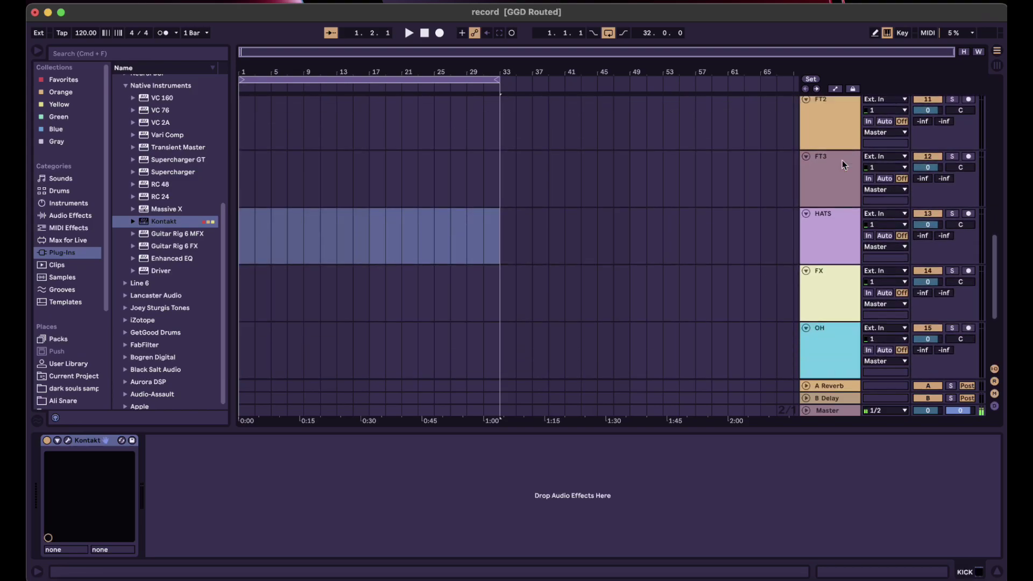
pyautogui.scroll(-1, 842, 164)
pyautogui.click(833, 336)
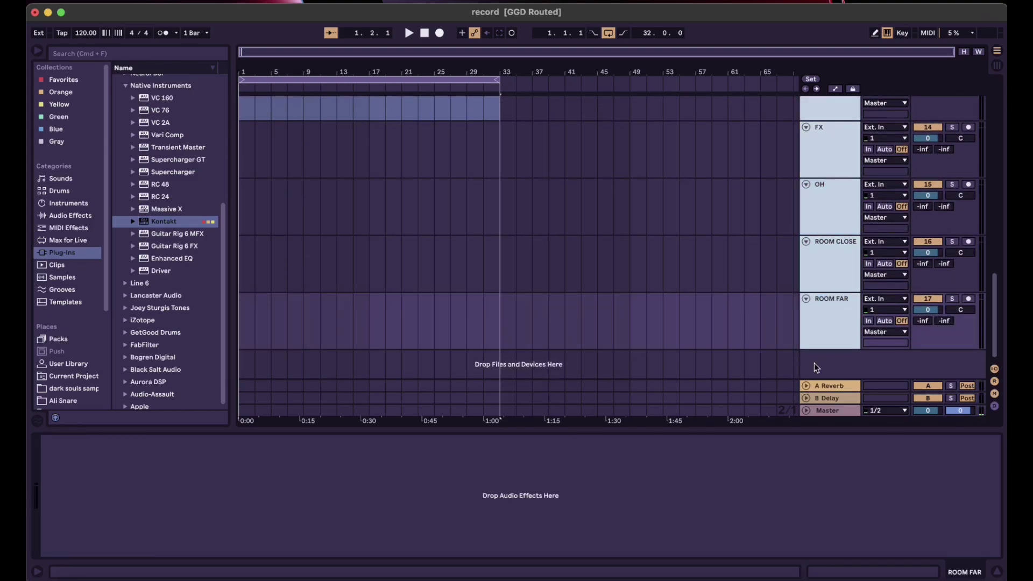
pyautogui.click(874, 300)
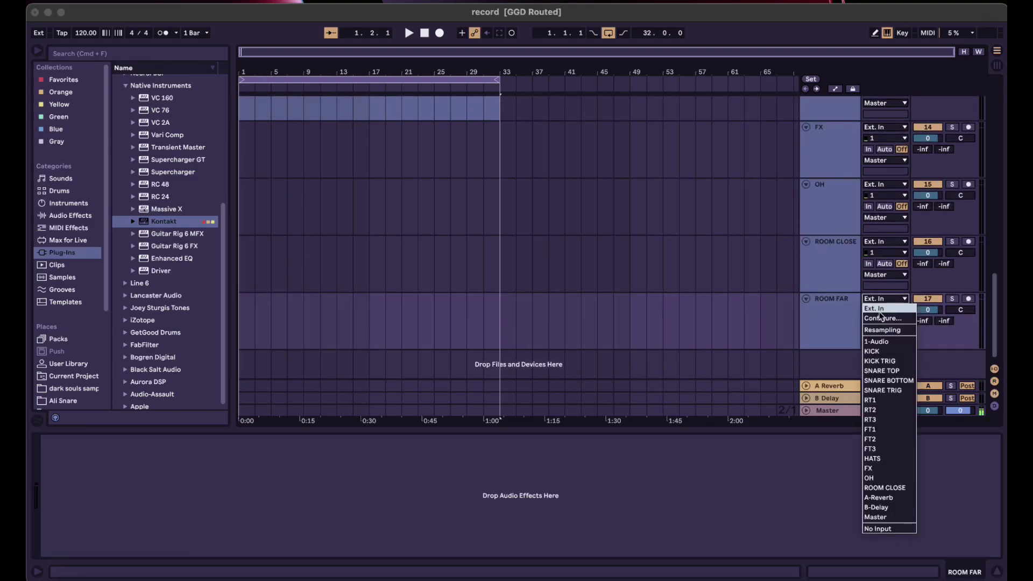
pyautogui.click(881, 350)
# Open the Kontakt instrument on the KICK track to look at its kit mixer, and close it
pyautogui.scroll(13, 881, 315)
pyautogui.click(823, 193)
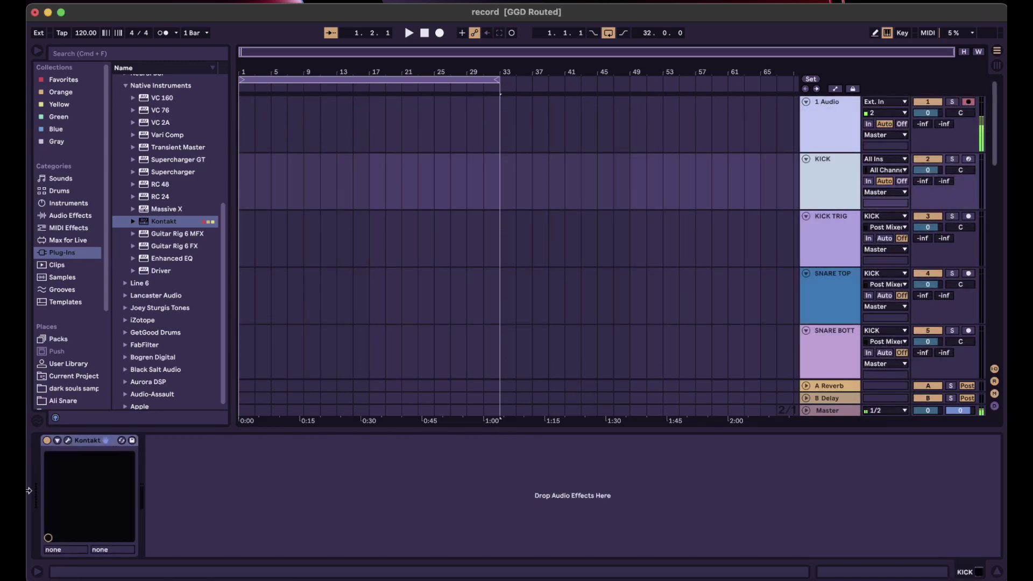
pyautogui.click(68, 440)
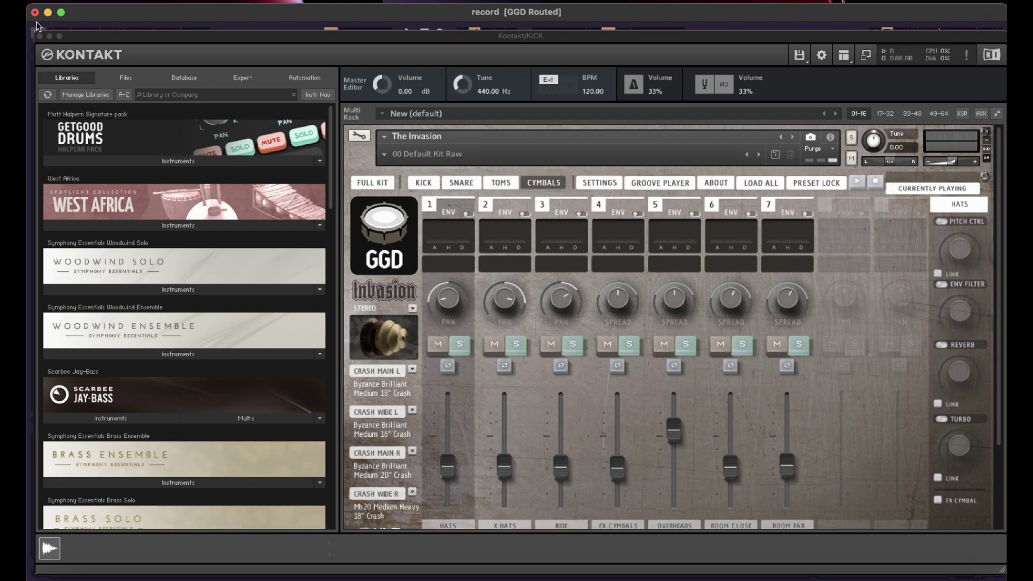
pyautogui.click(40, 36)
# Set the input channel of KICK TRIG to 3/4-Kontakt and of SNARE TOP to 5/6-Kontakt
pyautogui.click(848, 227)
pyautogui.click(844, 188)
pyautogui.click(844, 217)
pyautogui.click(885, 227)
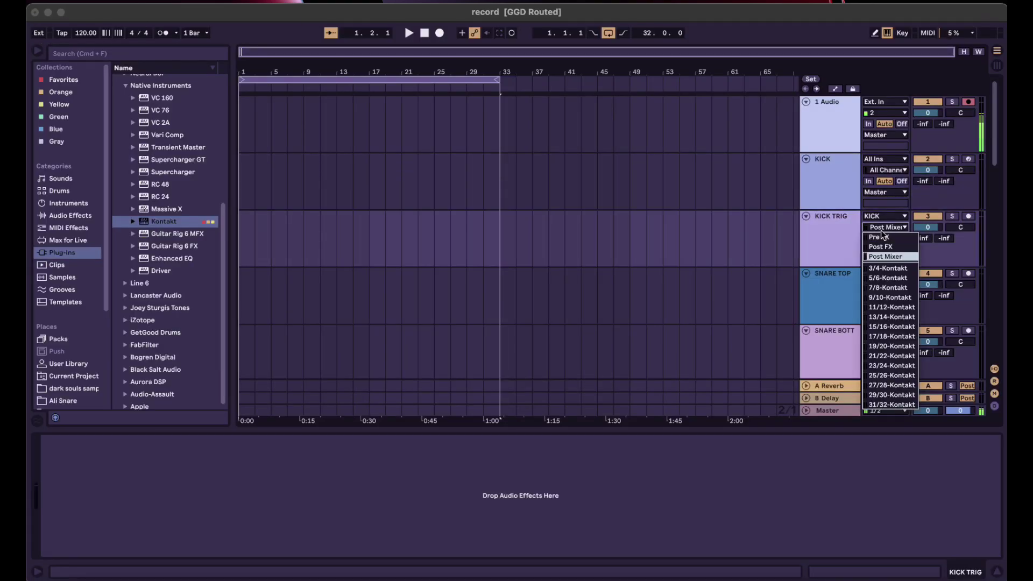
pyautogui.click(893, 269)
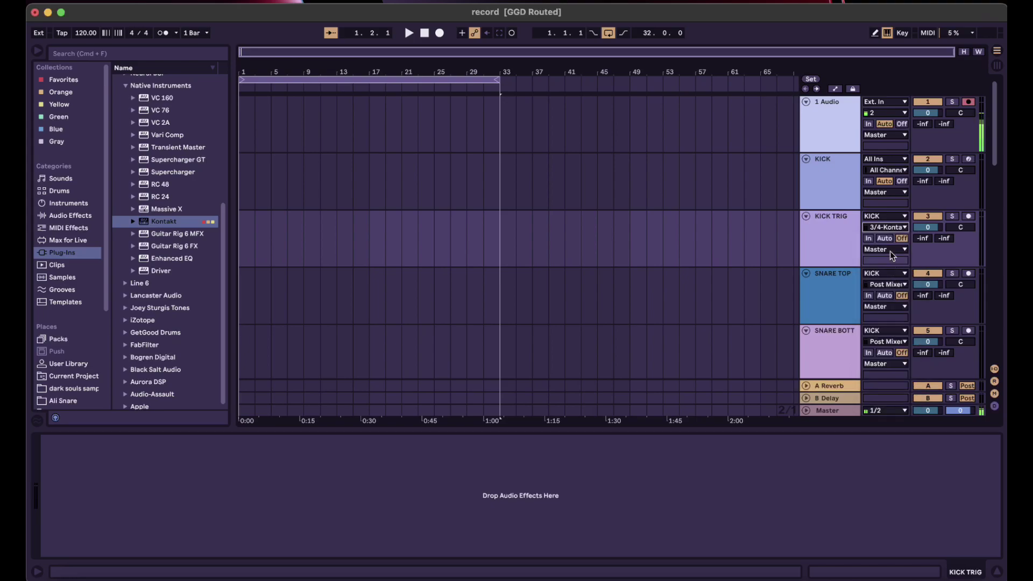
pyautogui.click(883, 285)
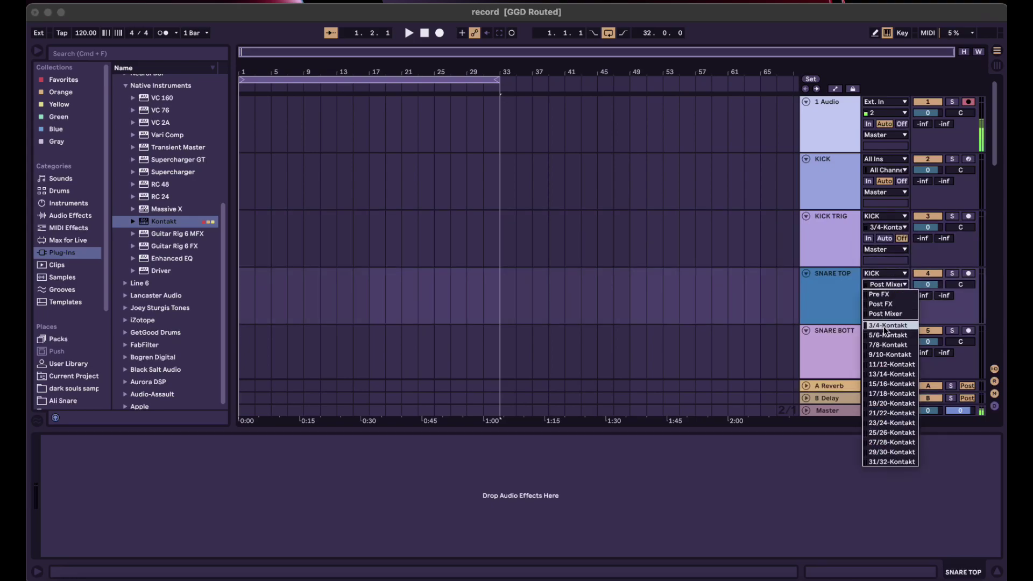
pyautogui.click(886, 334)
# Set the input channel of SNARE BOTT to 7/8-Kontakt and of SNARE TRIG to 9/10-Kontakt
pyautogui.scroll(-3, 855, 317)
pyautogui.click(885, 267)
pyautogui.click(888, 327)
pyautogui.scroll(-3, 894, 312)
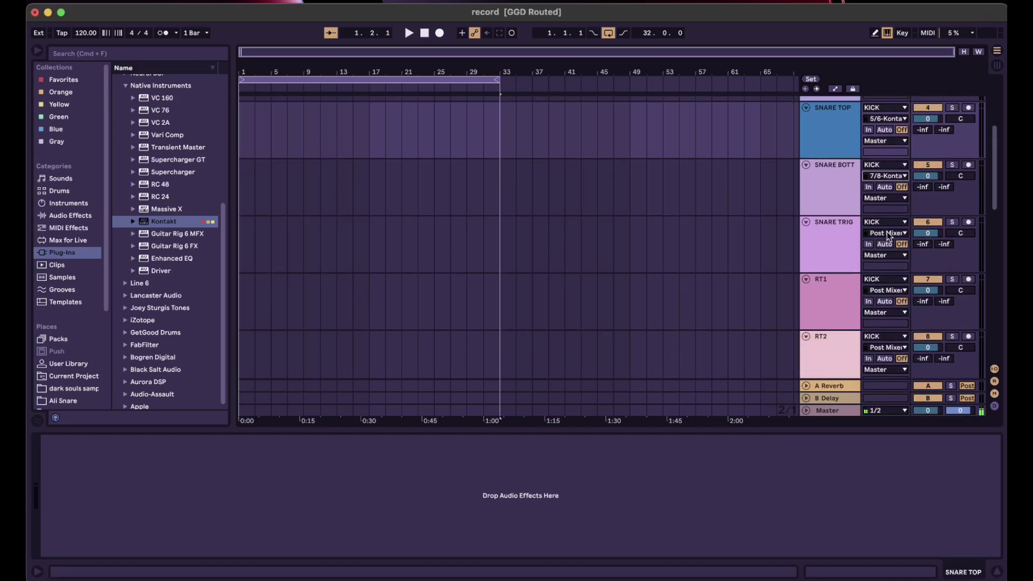
pyautogui.click(887, 233)
pyautogui.click(890, 303)
# Set the input channels of RT1, RT2 and RT3 to 11/12-Kontakt, 13/14-Kontakt and 15/16-Kontakt
pyautogui.scroll(-3, 890, 301)
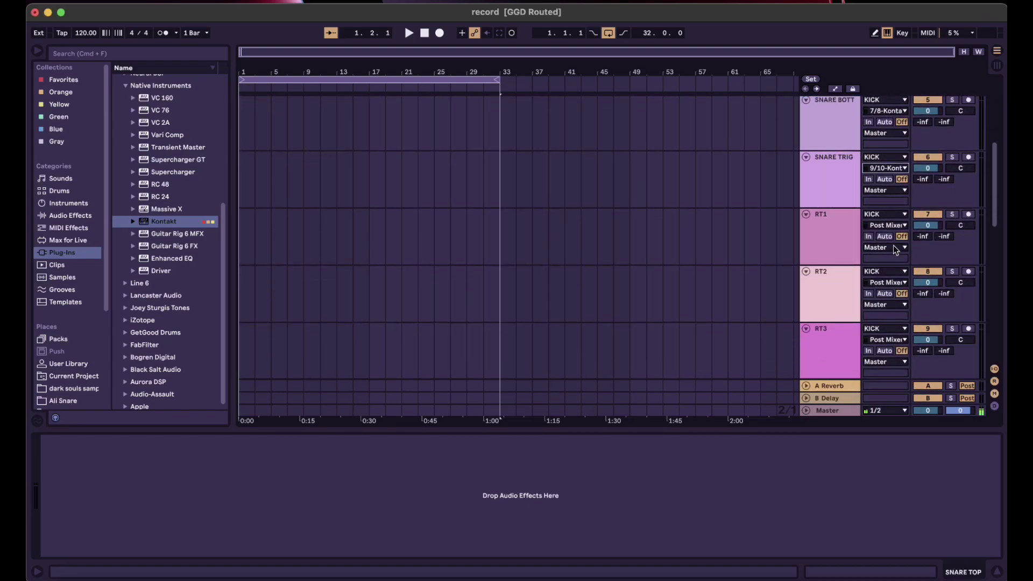
pyautogui.click(888, 226)
pyautogui.click(892, 305)
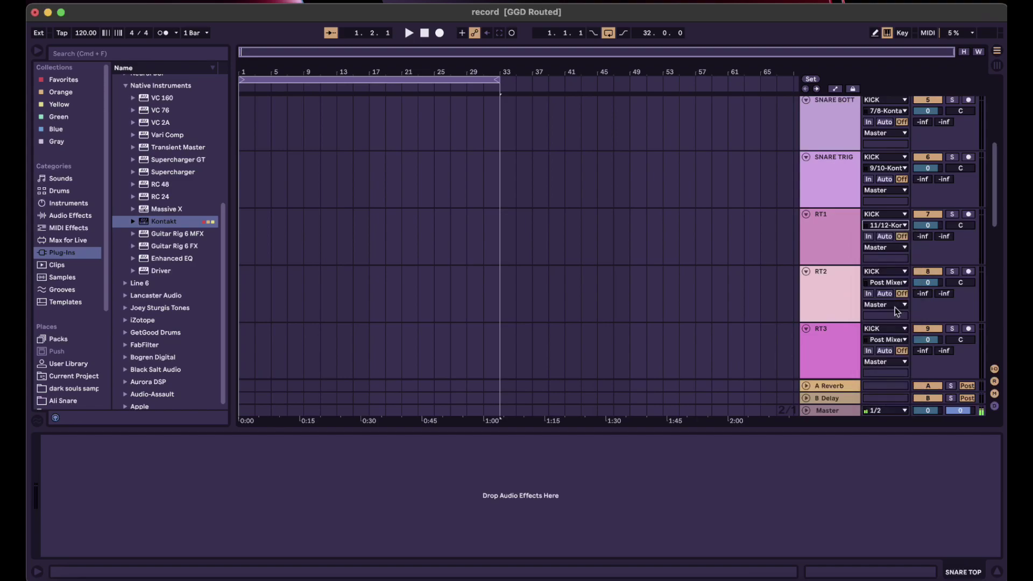
pyautogui.click(895, 287)
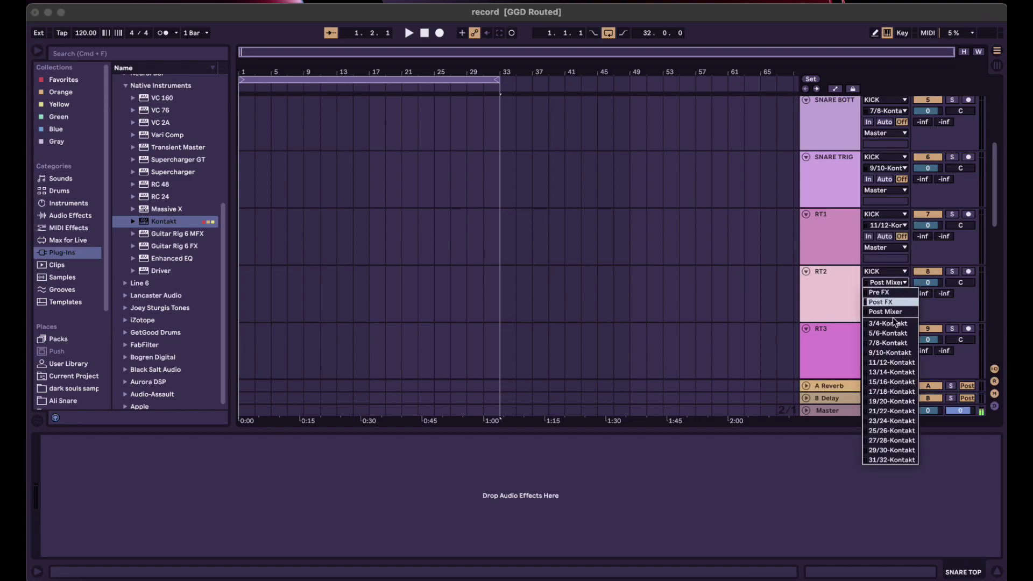
pyautogui.click(897, 370)
pyautogui.scroll(-3, 897, 371)
pyautogui.click(895, 228)
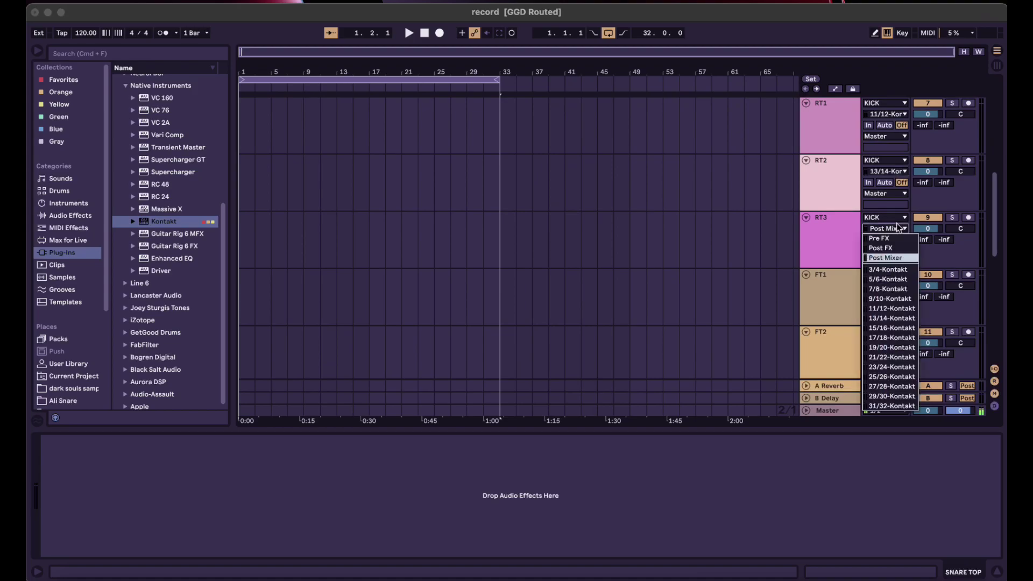
pyautogui.click(891, 328)
# Set the input channels of FT1, FT2 and FT3 to 17/18-Kontakt, 19/20-Kontakt and 21/22-Kontakt
pyautogui.scroll(-2, 892, 328)
pyautogui.click(885, 212)
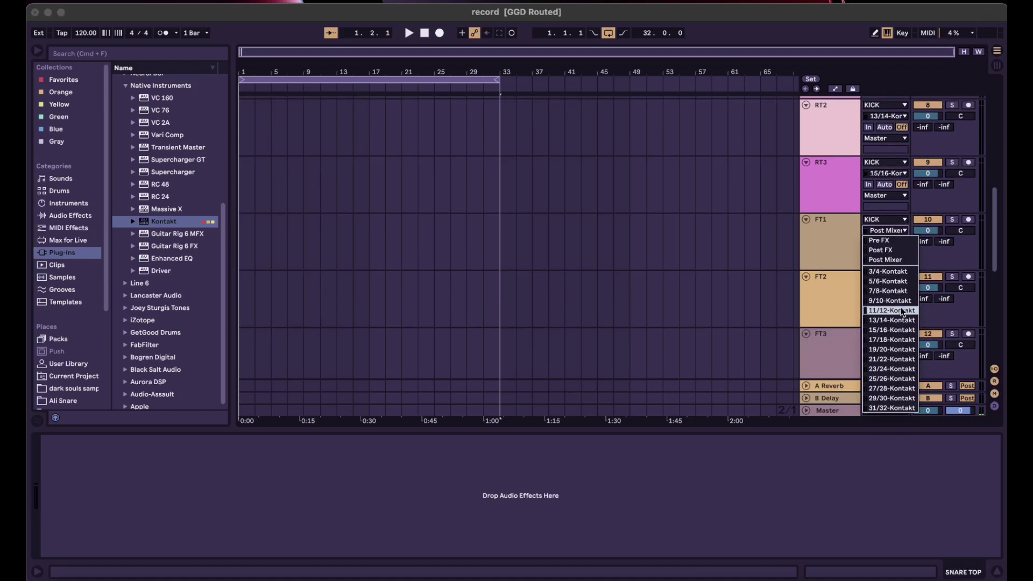
pyautogui.click(881, 215)
pyautogui.click(880, 215)
pyautogui.click(887, 318)
pyautogui.scroll(-1, 888, 302)
pyautogui.click(887, 248)
pyautogui.click(891, 375)
pyautogui.click(888, 305)
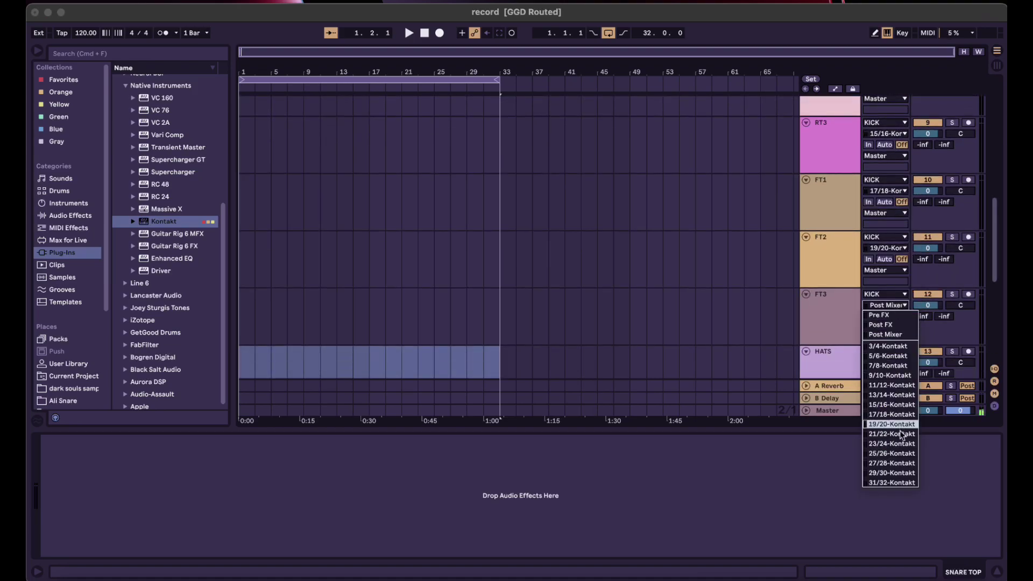
pyautogui.click(891, 425)
# Set the Kontakt input channels of HATS, FX, OH, ROOM CLOSE and ROOM FAR to 23/24, 25/26, 27/28, 29/30 and 31/32
pyautogui.scroll(-8, 885, 322)
pyautogui.click(884, 142)
pyautogui.click(888, 284)
pyautogui.click(886, 200)
pyautogui.click(890, 352)
pyautogui.scroll(-3, 890, 353)
pyautogui.click(889, 195)
pyautogui.click(898, 355)
pyautogui.click(889, 253)
# Set input monitoring to Auto on all drum tracks from KICK to ROOM FAR
pyautogui.scroll(10, 859, 300)
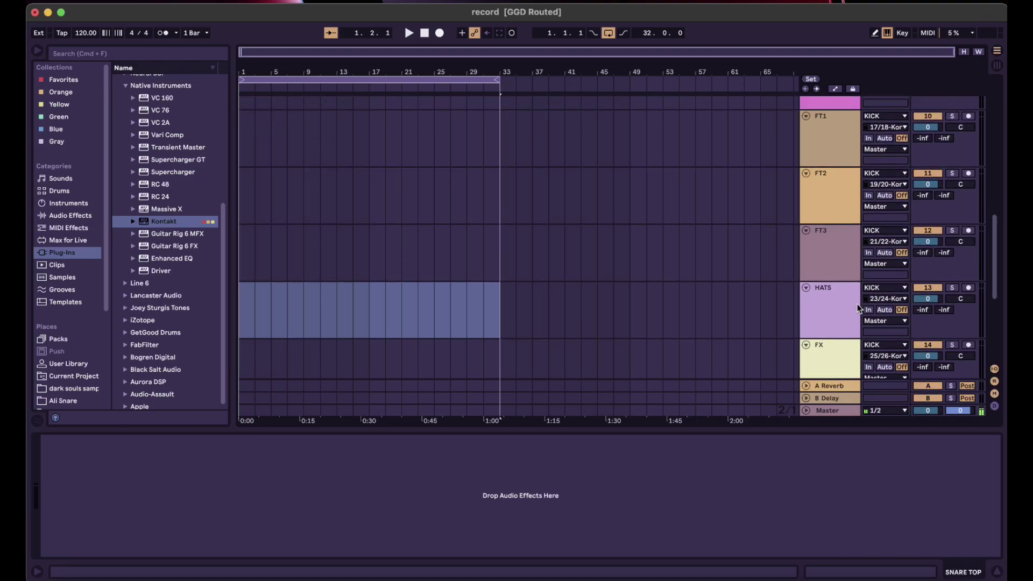
pyautogui.scroll(1, 859, 308)
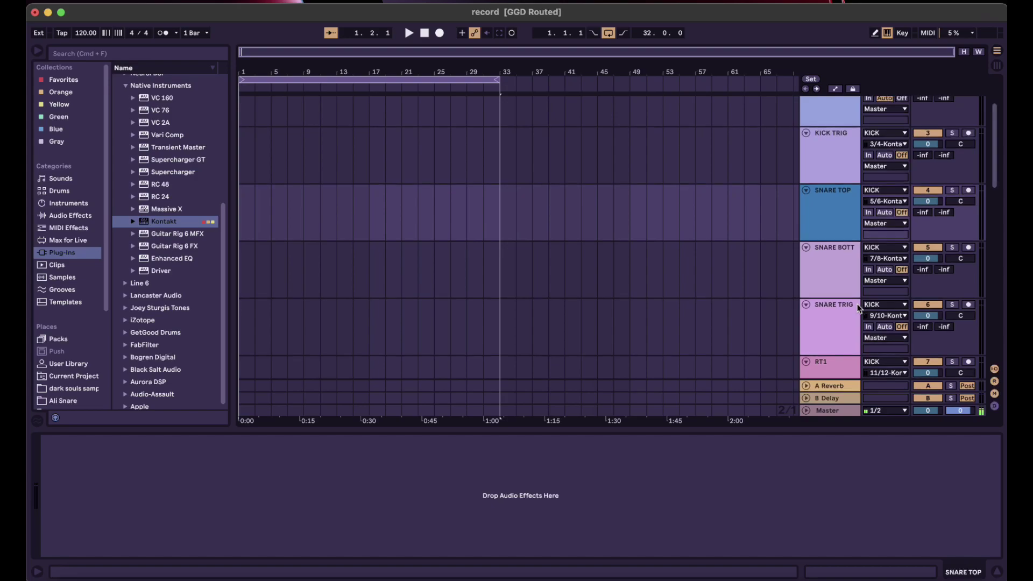
pyautogui.scroll(4, 859, 308)
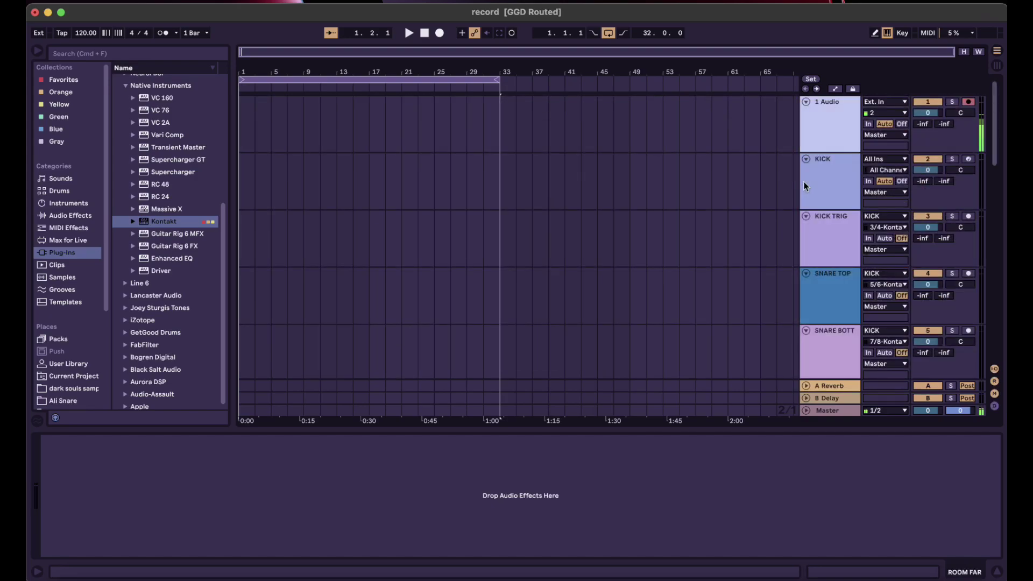
pyautogui.click(805, 187)
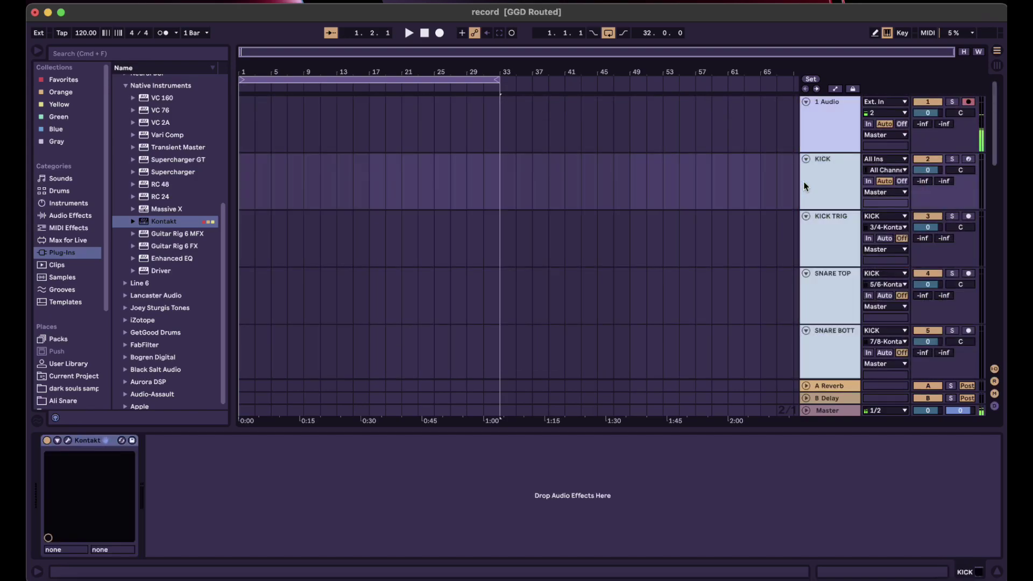
pyautogui.click(883, 183)
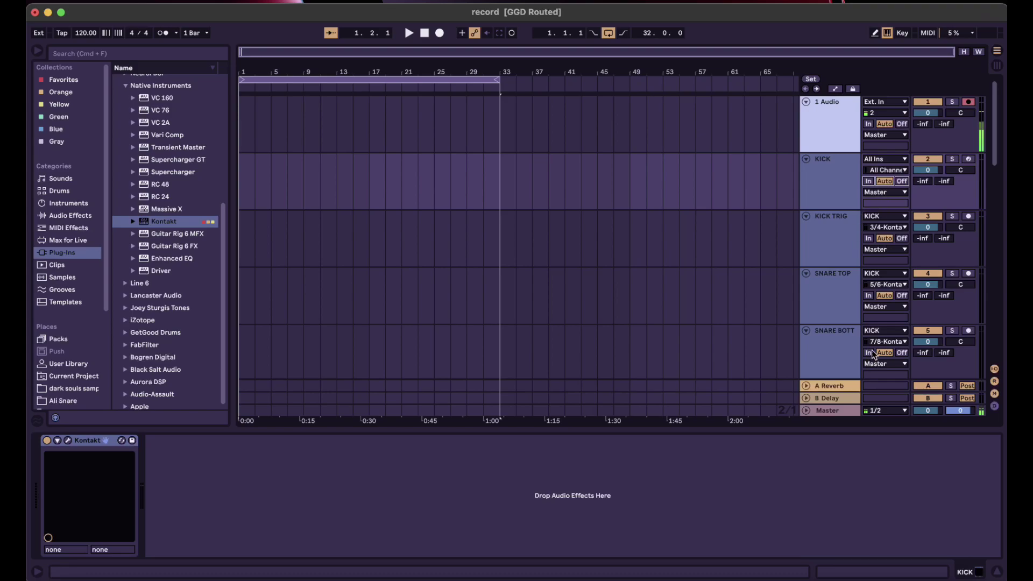
pyautogui.scroll(-4, 870, 323)
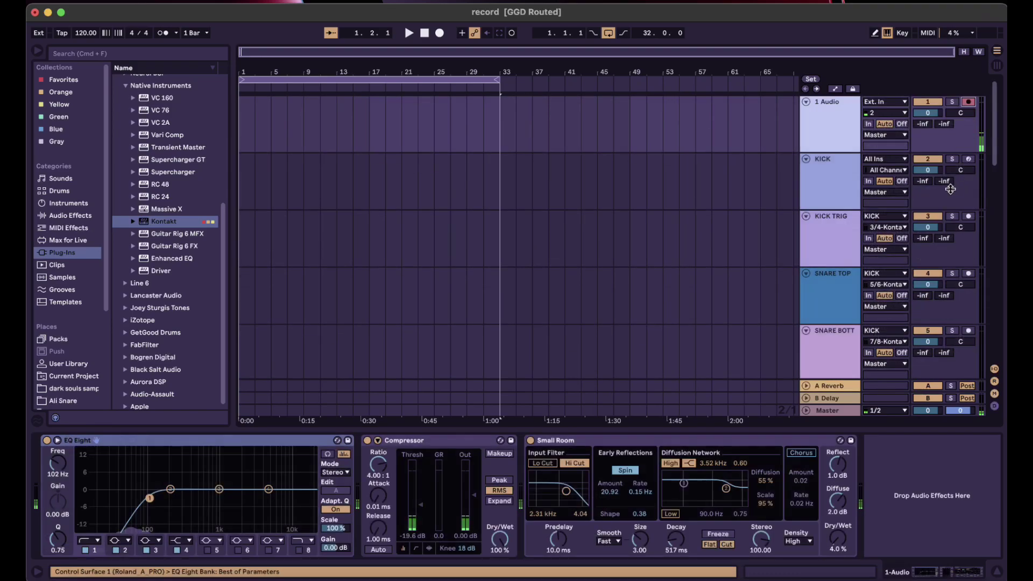
# Arm all drum tracks from KICK to ROOM FAR for recording
pyautogui.click(849, 175)
pyautogui.scroll(-10, 849, 175)
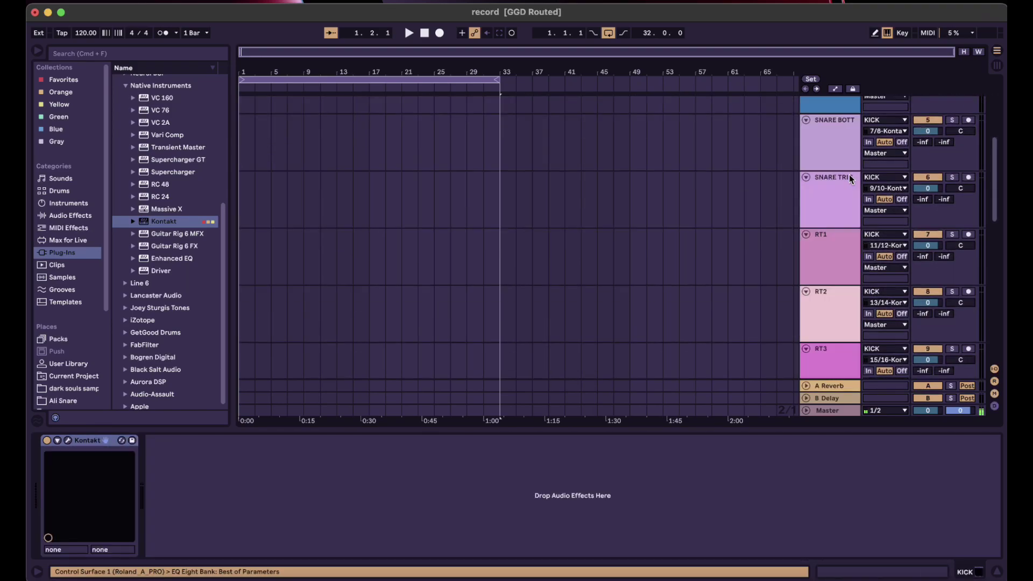
pyautogui.click(852, 325)
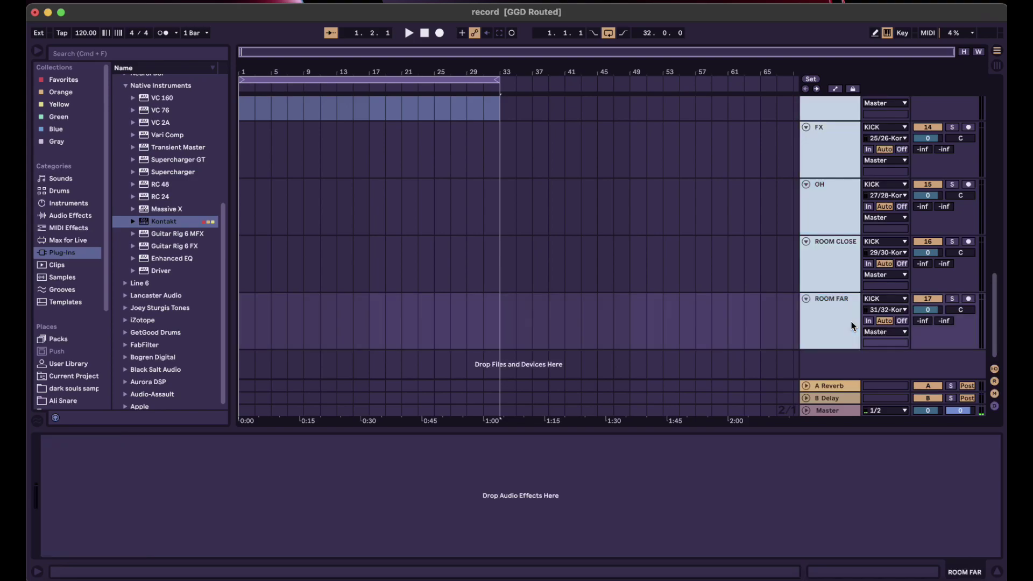
pyautogui.scroll(10, 915, 242)
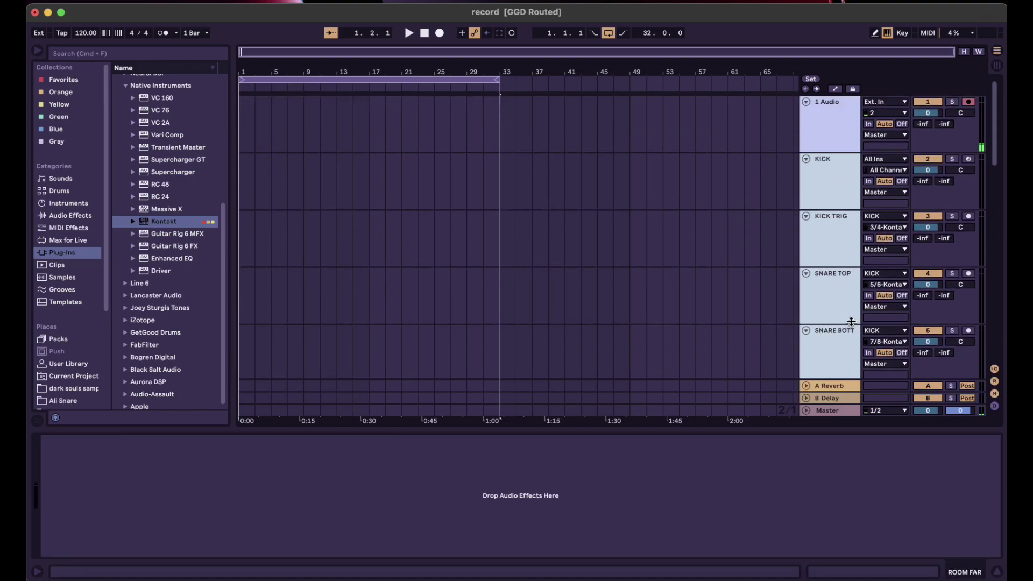
pyautogui.click(968, 160)
# Place the Matt-Song1-Pattern07 groove from Kontakt's Groove Player on the KICK track, starting at bar 1
pyautogui.click(847, 156)
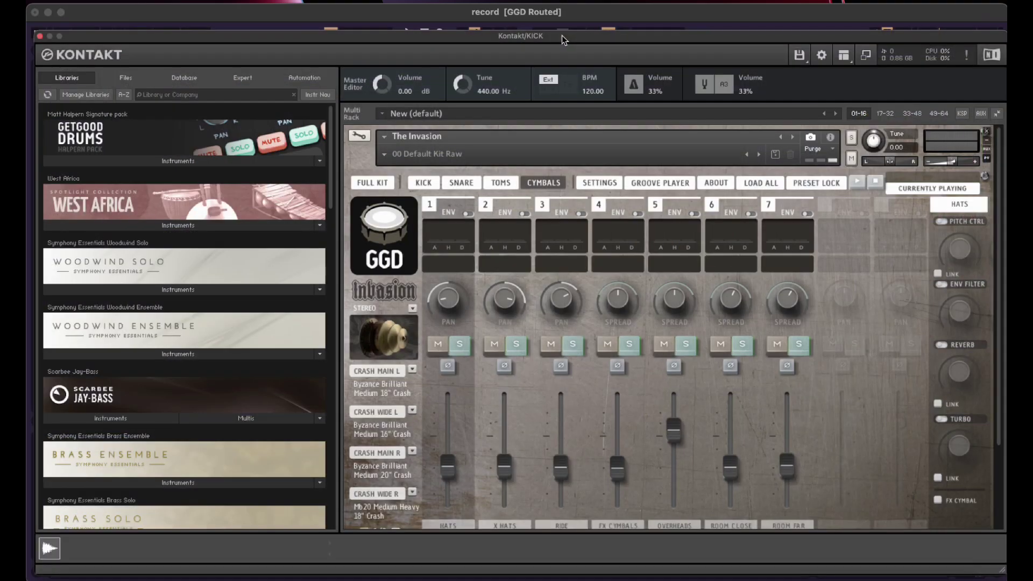
pyautogui.moveTo(359, 122); pyautogui.dragTo(430, 172)
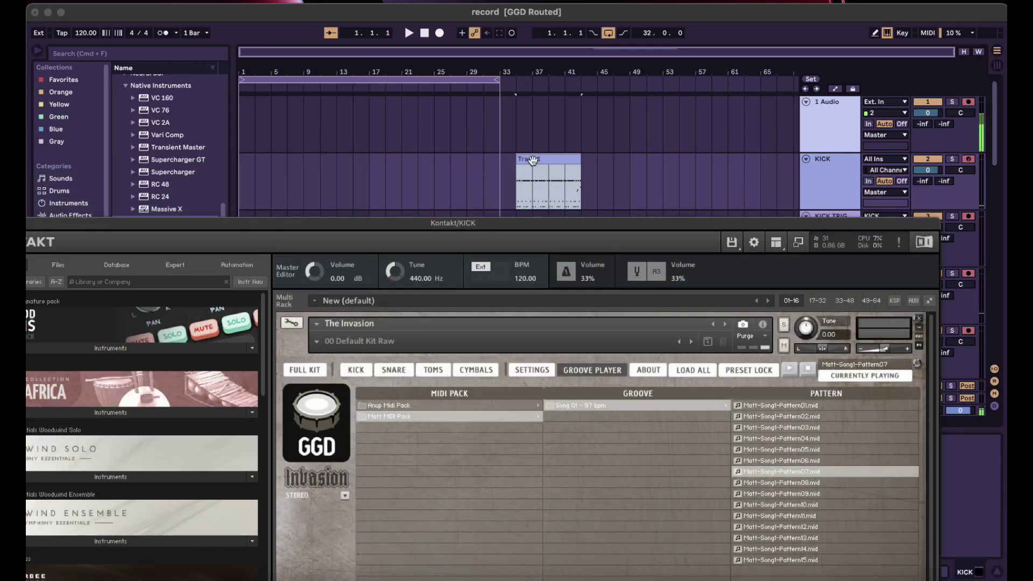
pyautogui.click(533, 159)
pyautogui.moveTo(533, 158); pyautogui.dragTo(256, 159)
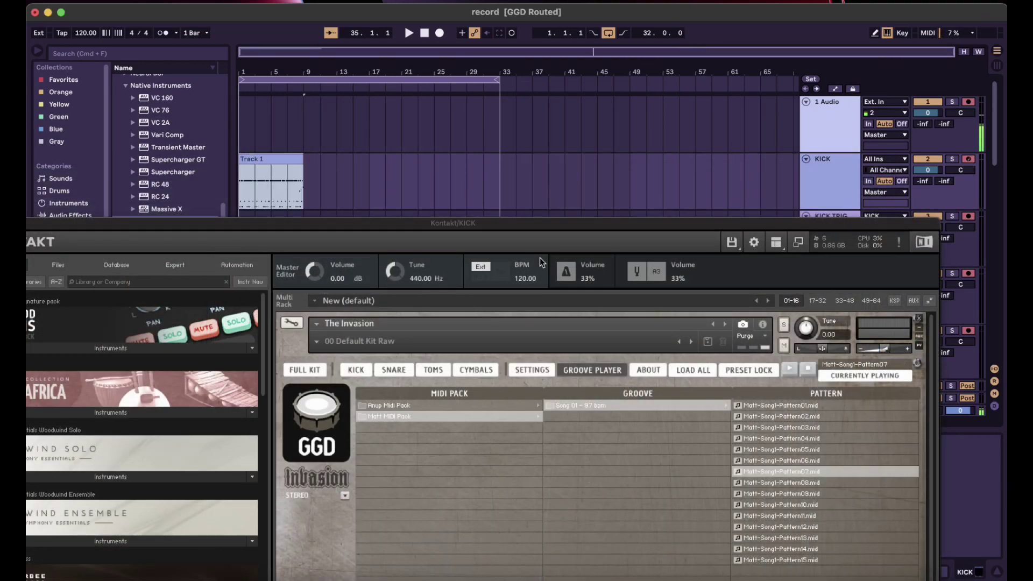
# Reposition the Kontakt window to view the whole Groove Player page, and close it
pyautogui.moveTo(540, 224); pyautogui.dragTo(458, 200)
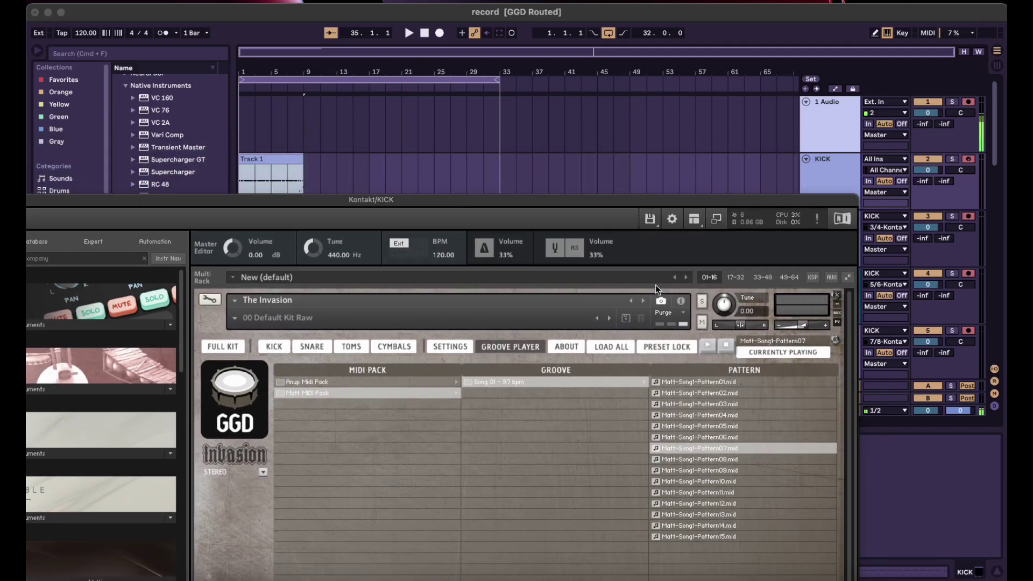
pyautogui.doubleClick(617, 201)
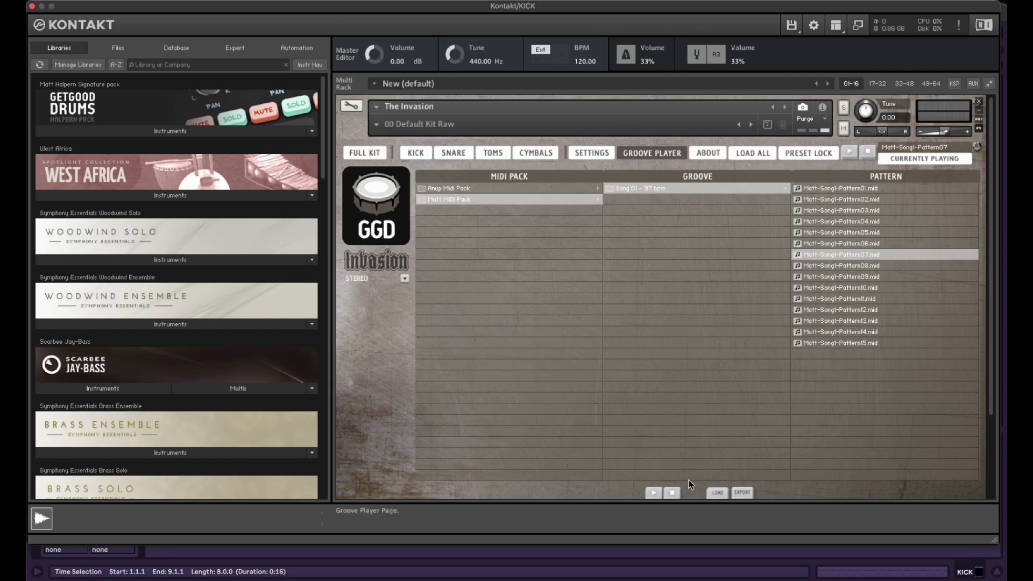
pyautogui.doubleClick(566, 11)
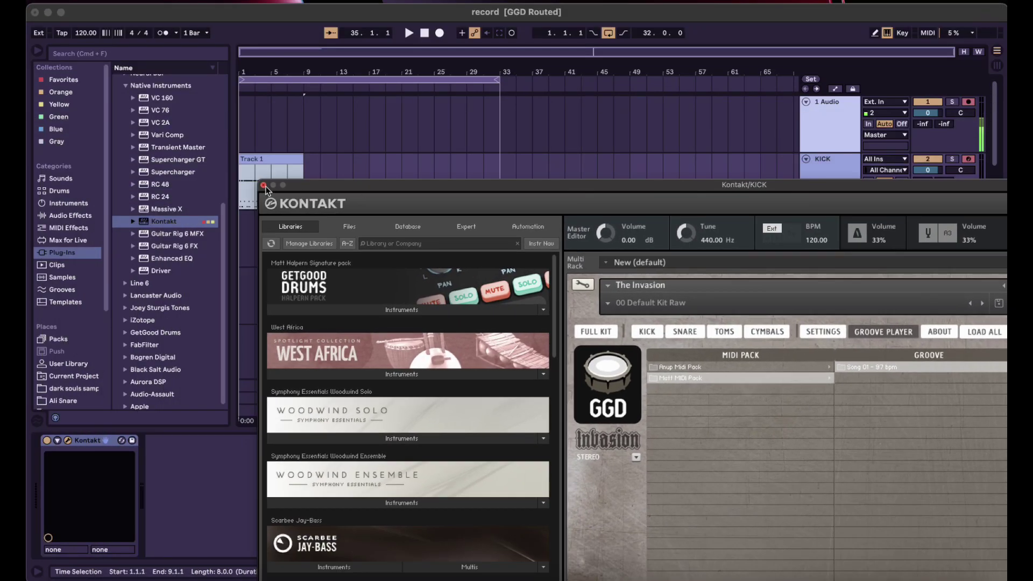
pyautogui.click(263, 185)
# Play the groove clip from bar 1 and check the level meters of every drum track
pyautogui.click(243, 173)
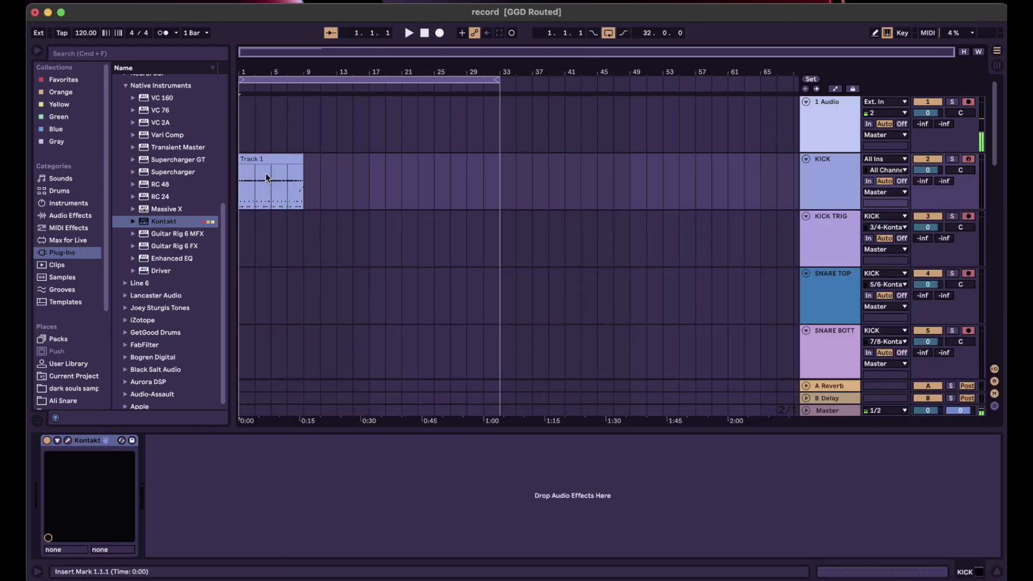
pyautogui.press('space')
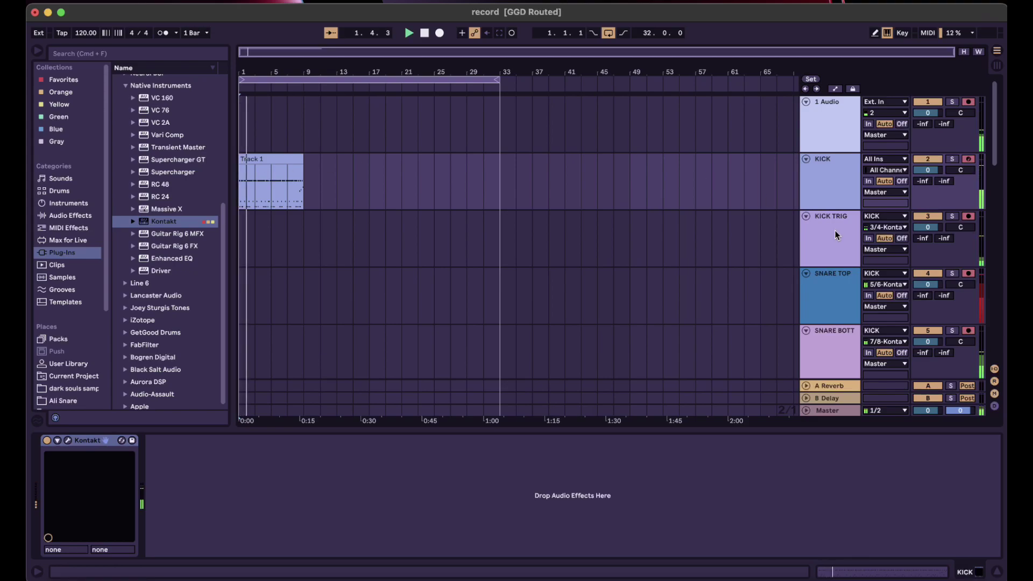
pyautogui.scroll(-15, 855, 256)
pyautogui.scroll(10, 855, 256)
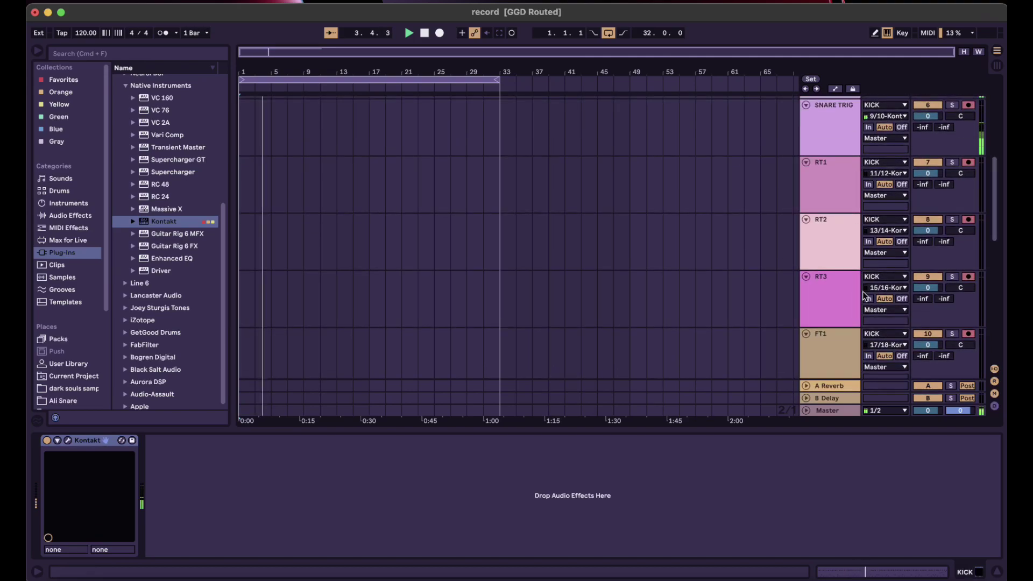
pyautogui.scroll(3, 860, 237)
pyautogui.scroll(4, 861, 238)
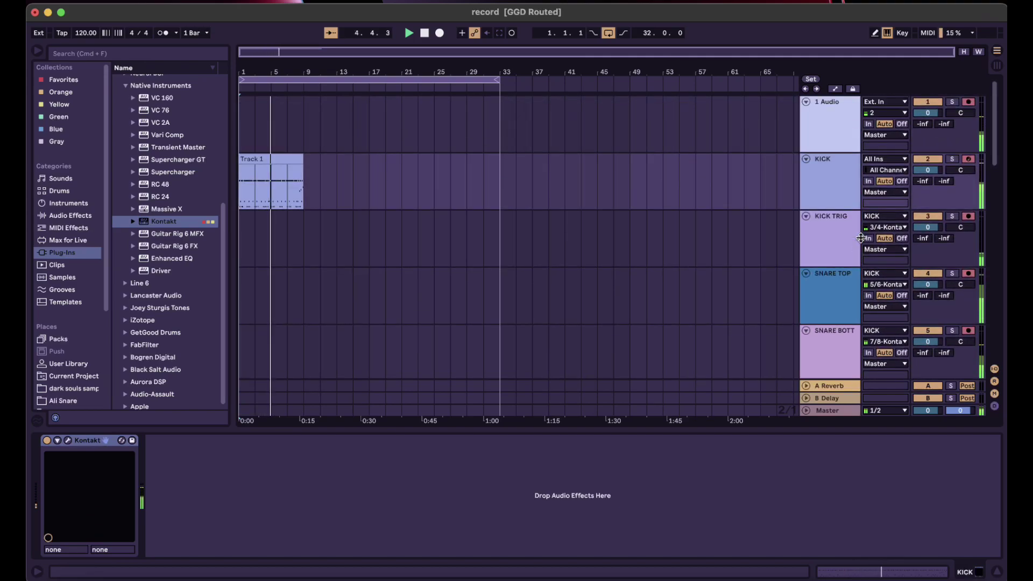
pyautogui.scroll(-1, 861, 237)
pyautogui.scroll(1, 861, 238)
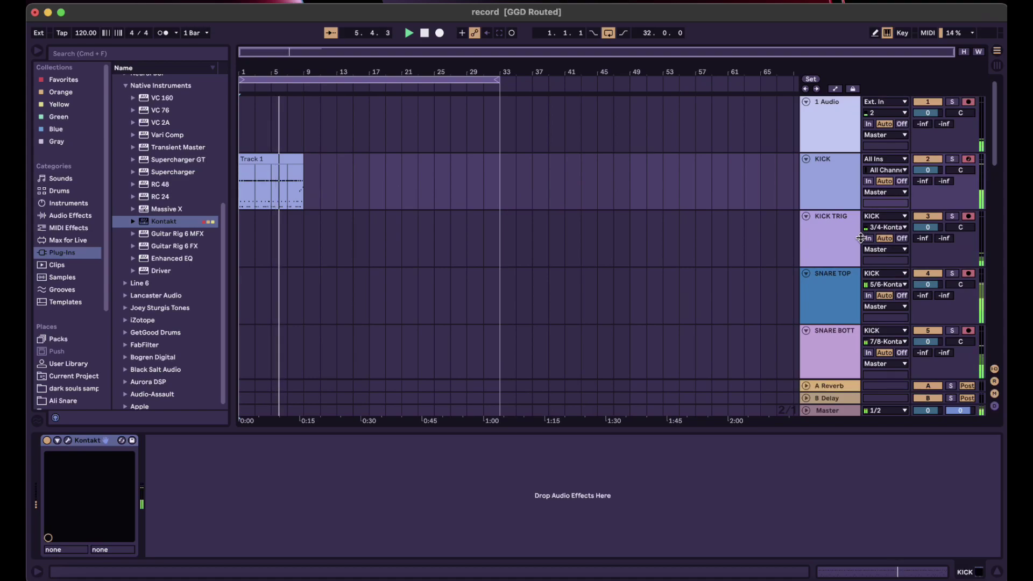